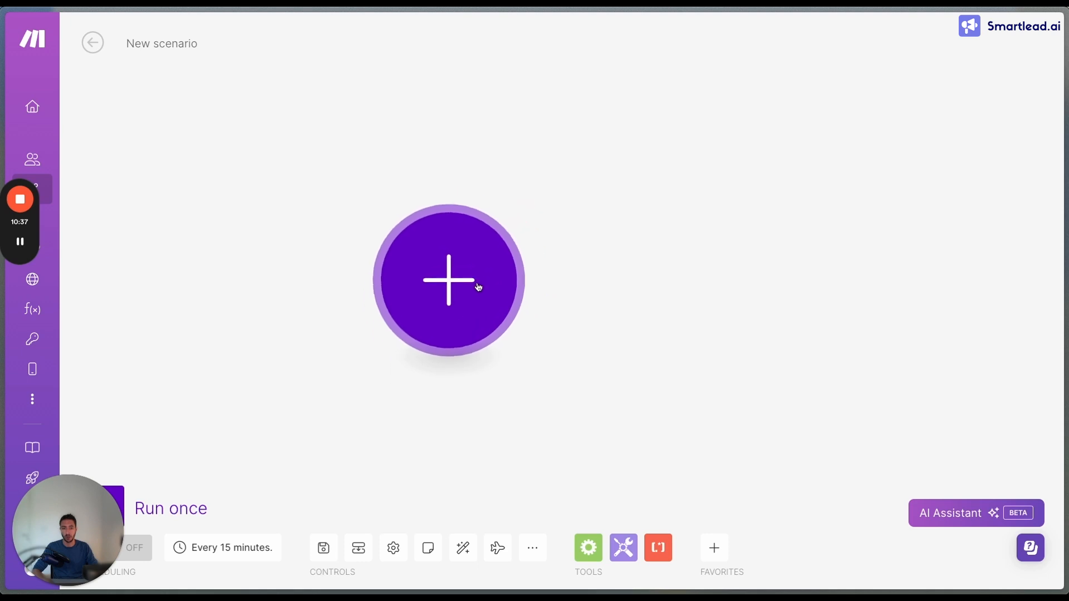
Add a Custom webhook trigger from the Webhooks app as the first module of the new scenario
click(325, 178)
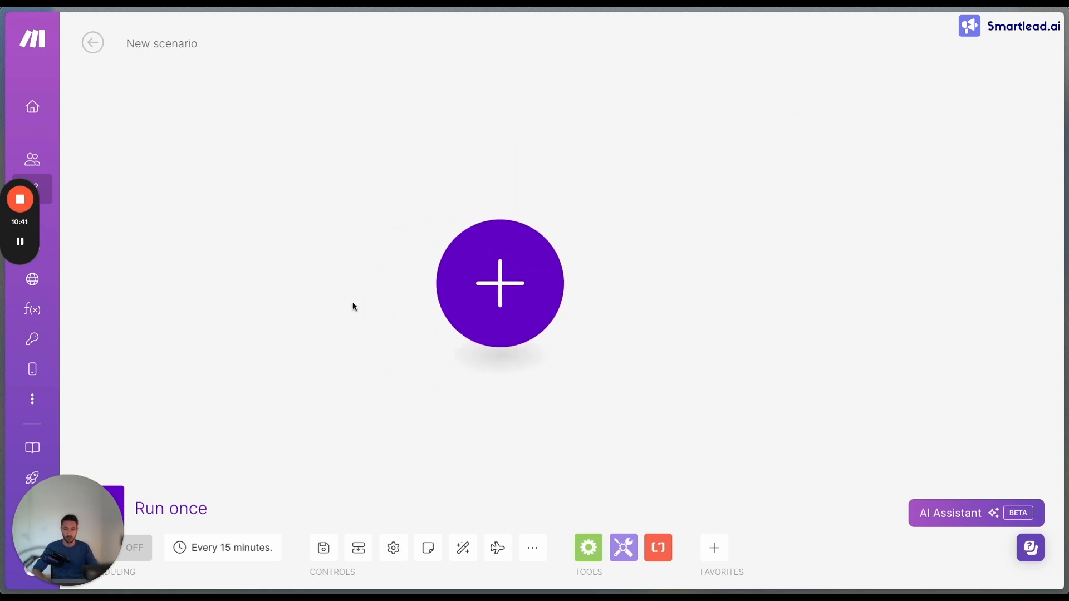
click(521, 295)
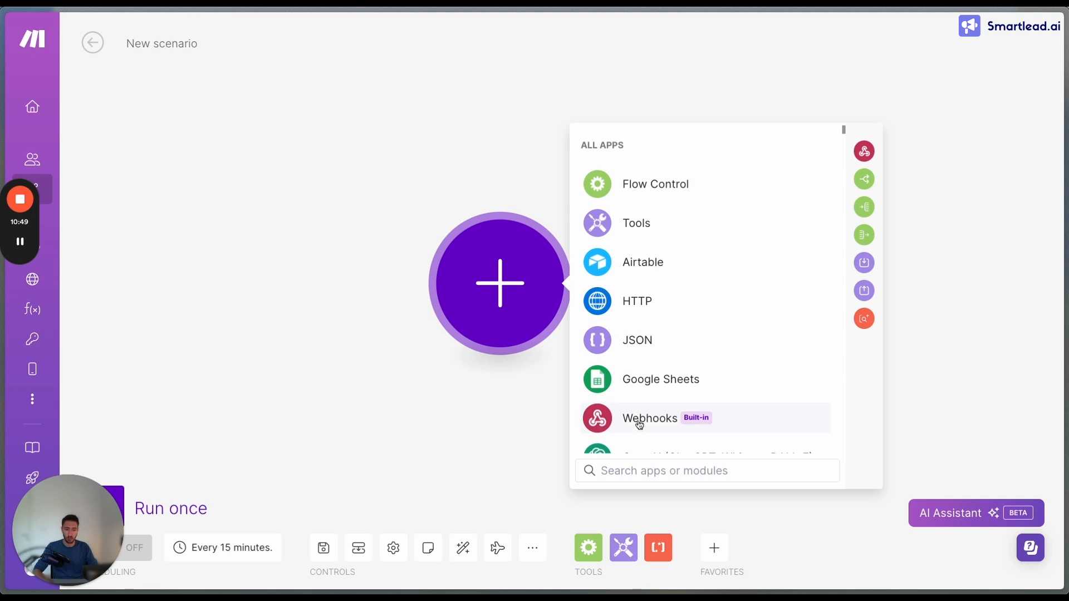
text(web)
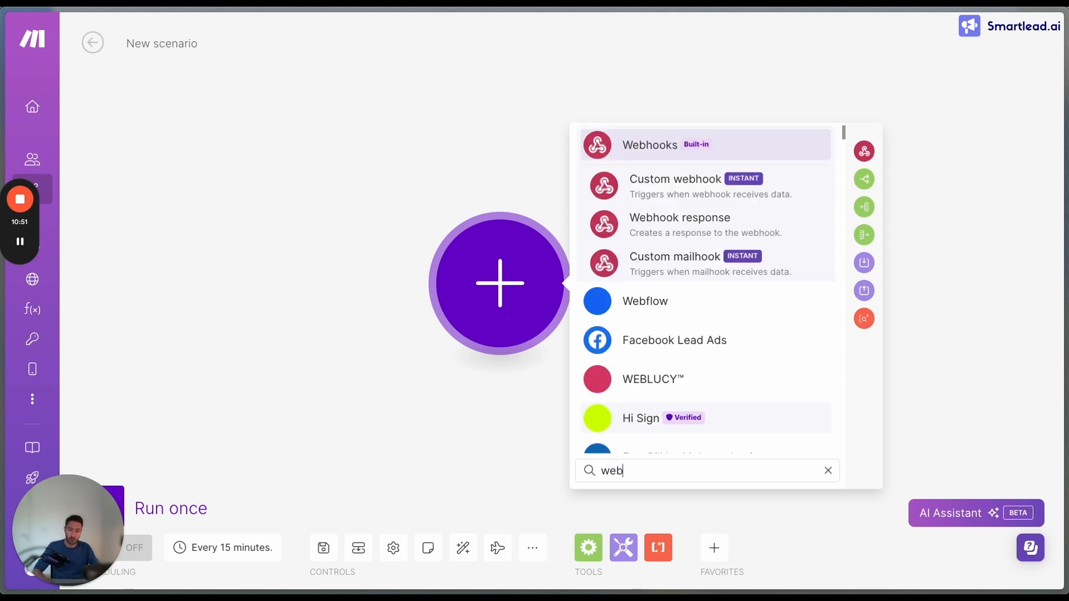
click(632, 189)
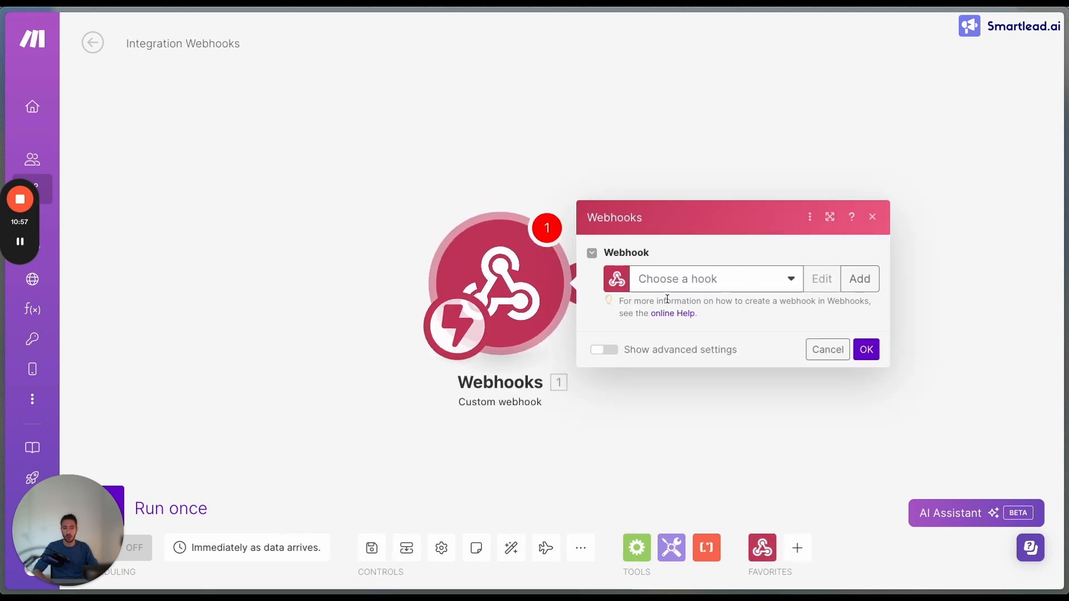
Create a new webhook for the module named "Testing - Smartlead Webhook" and save it
click(873, 279)
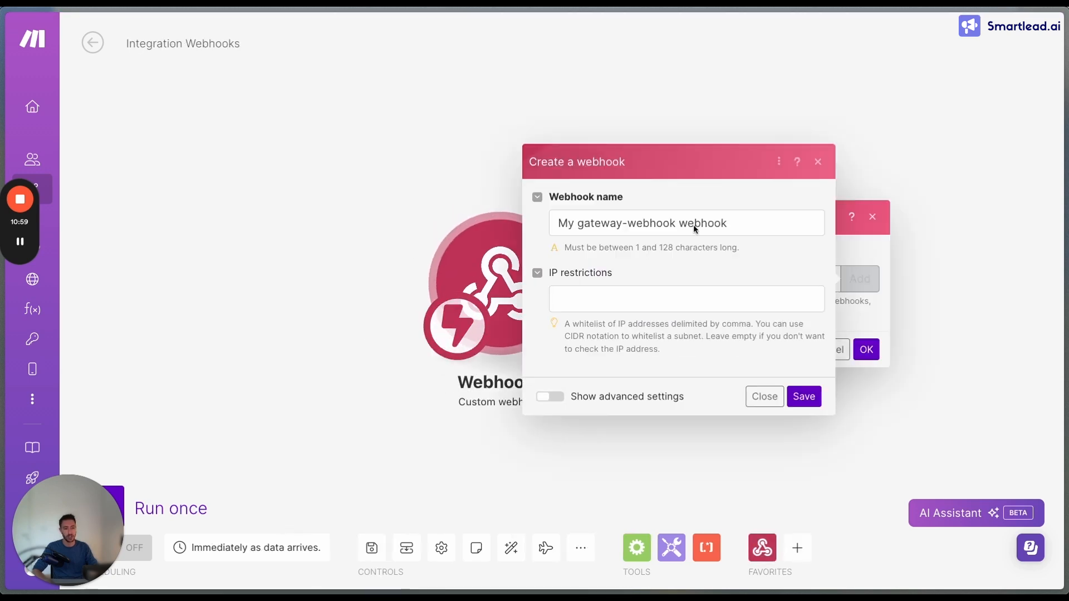
click(760, 229)
key(ctrl+a)
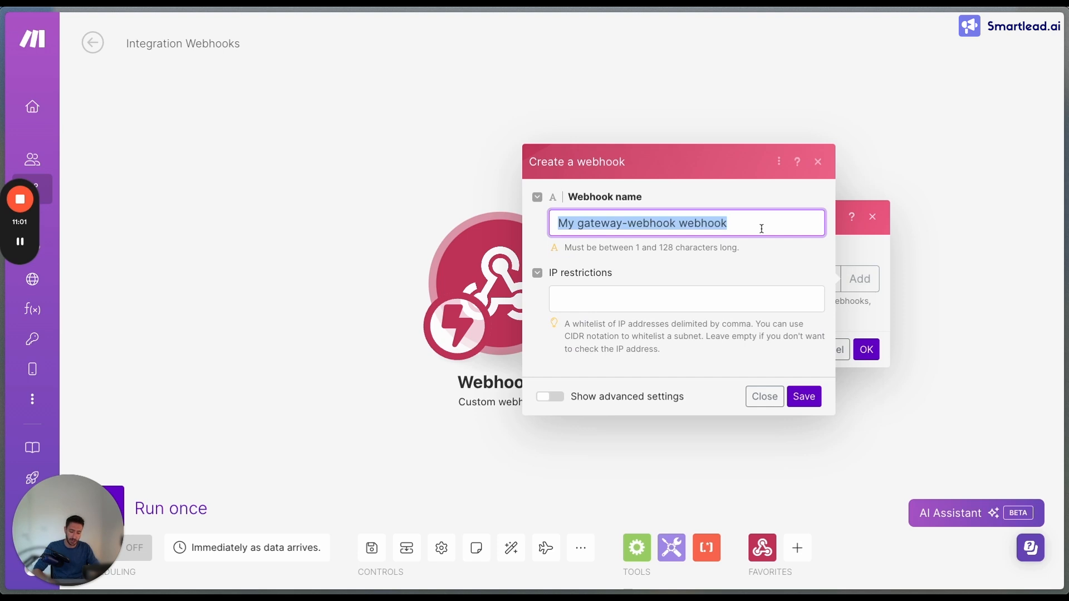
text(Smartlead W)
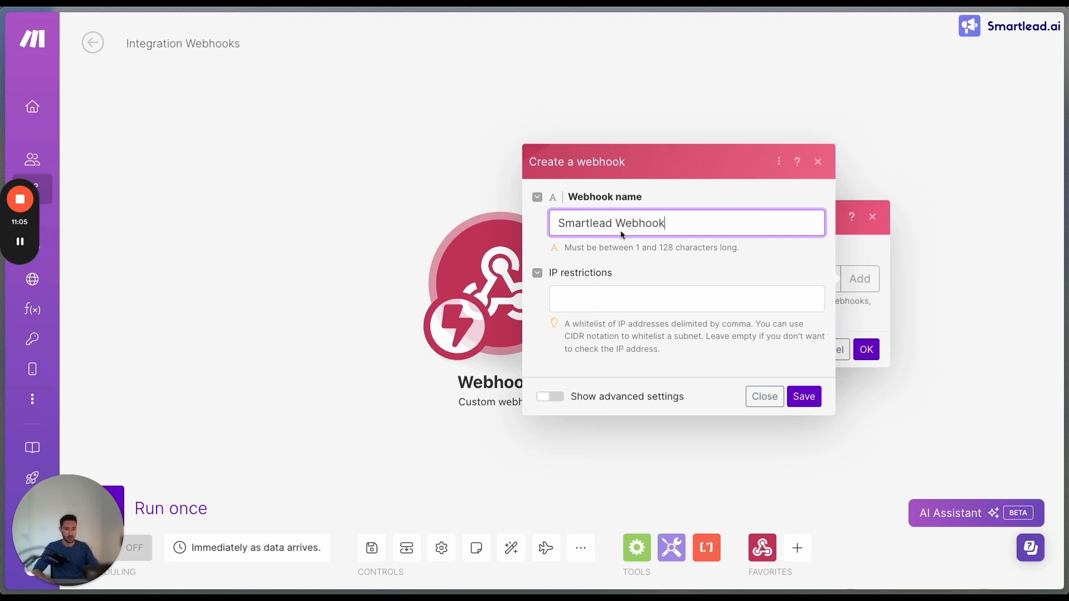
text(Testing -)
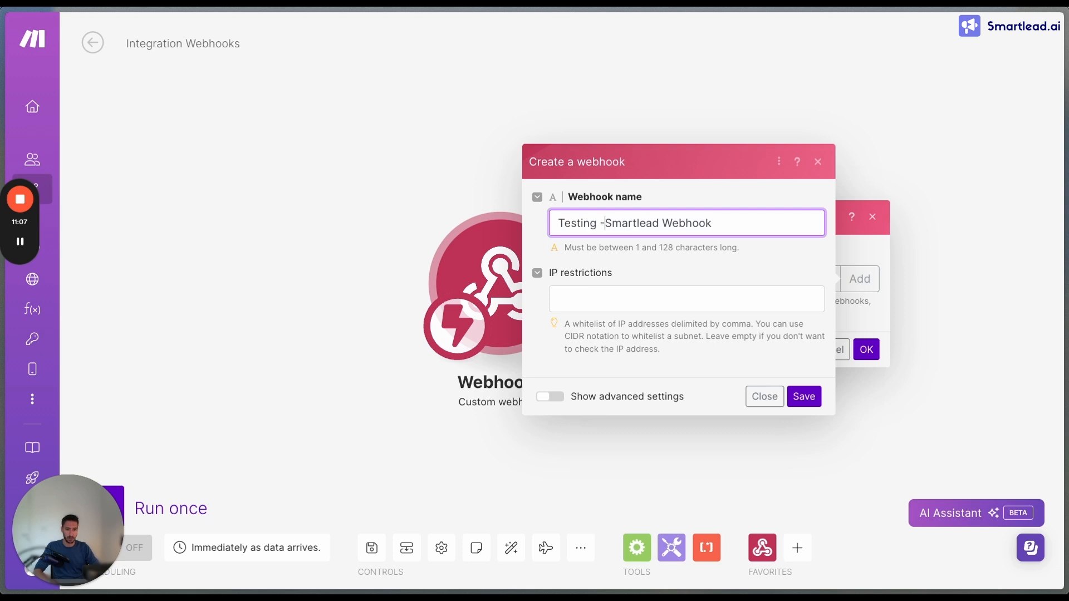
click(804, 397)
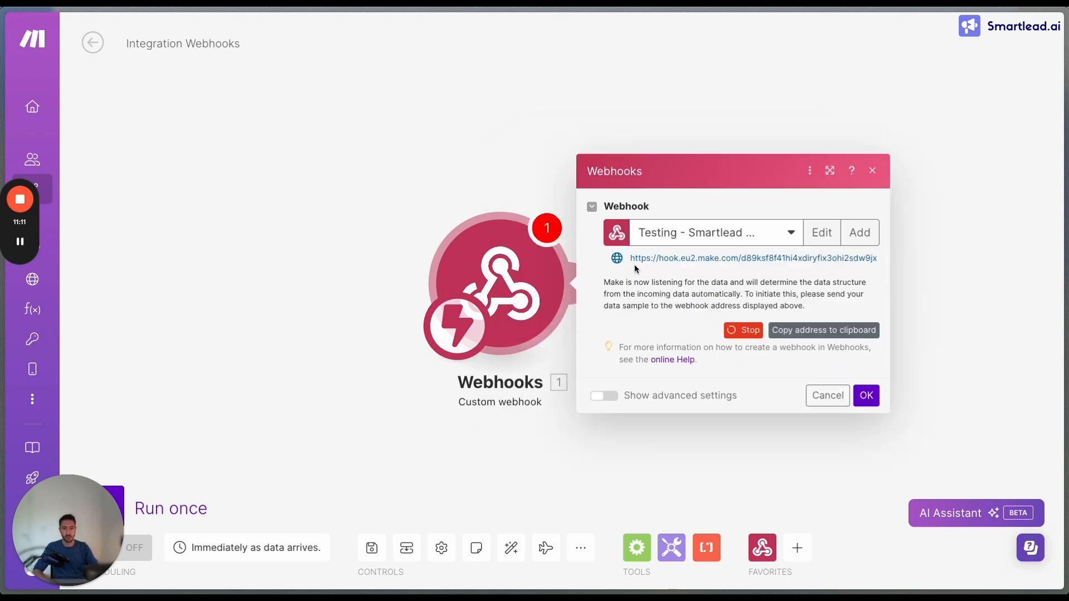
Copy the new webhook's address to the clipboard and confirm the Webhooks module settings
drag(633, 260, 870, 259)
key(ctrl+c)
click(870, 259)
drag(669, 263, 761, 265)
click(740, 264)
click(804, 331)
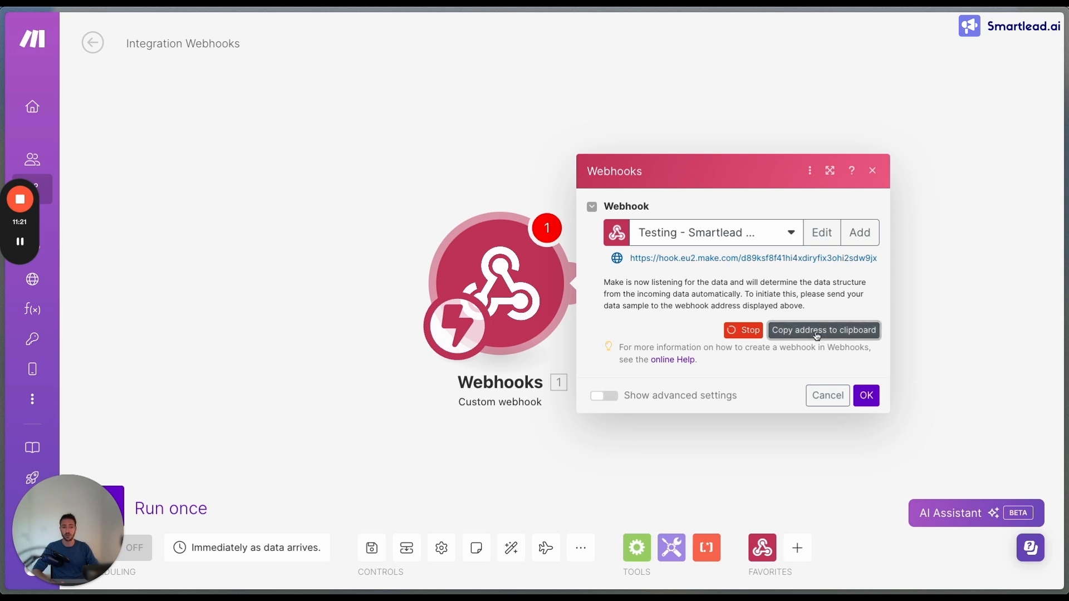
click(866, 396)
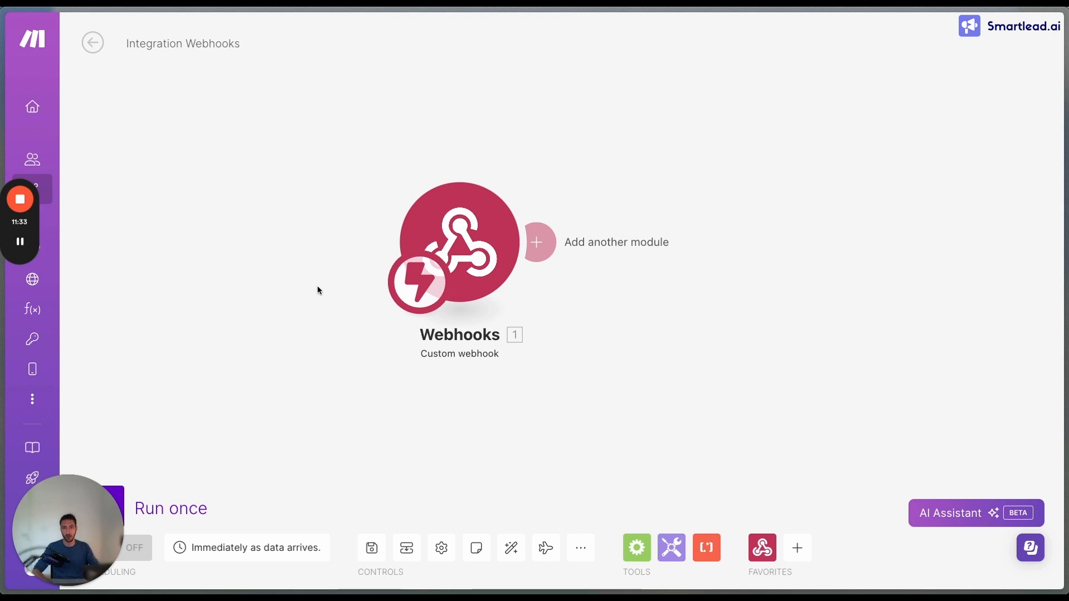
Switch to the Smartlead webhook settings, start a new webhook and paste the copied address as its Webhook URL
key(super+s)
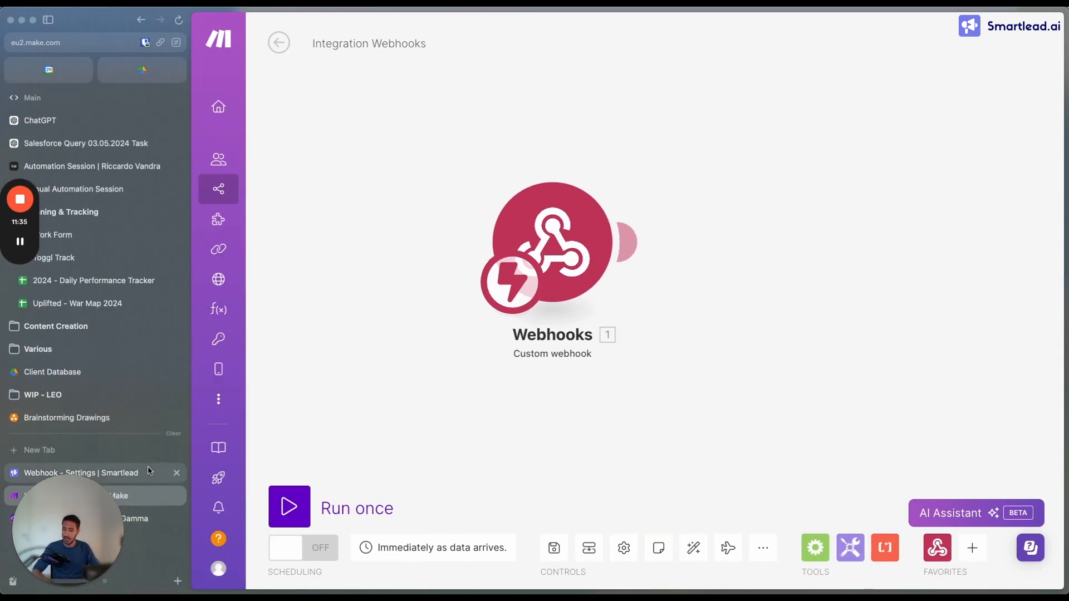
click(148, 468)
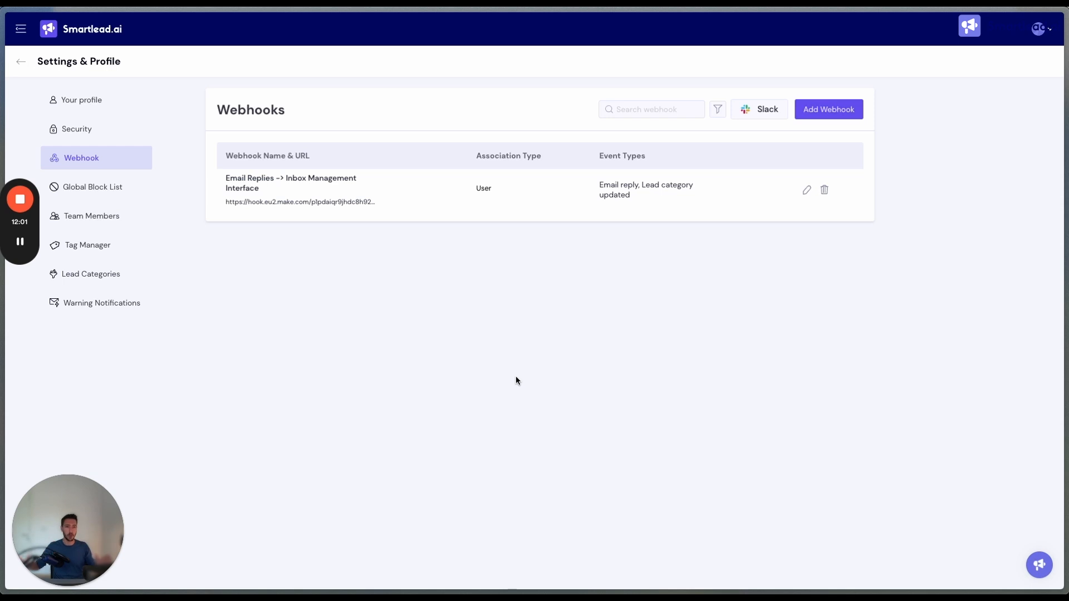
click(848, 116)
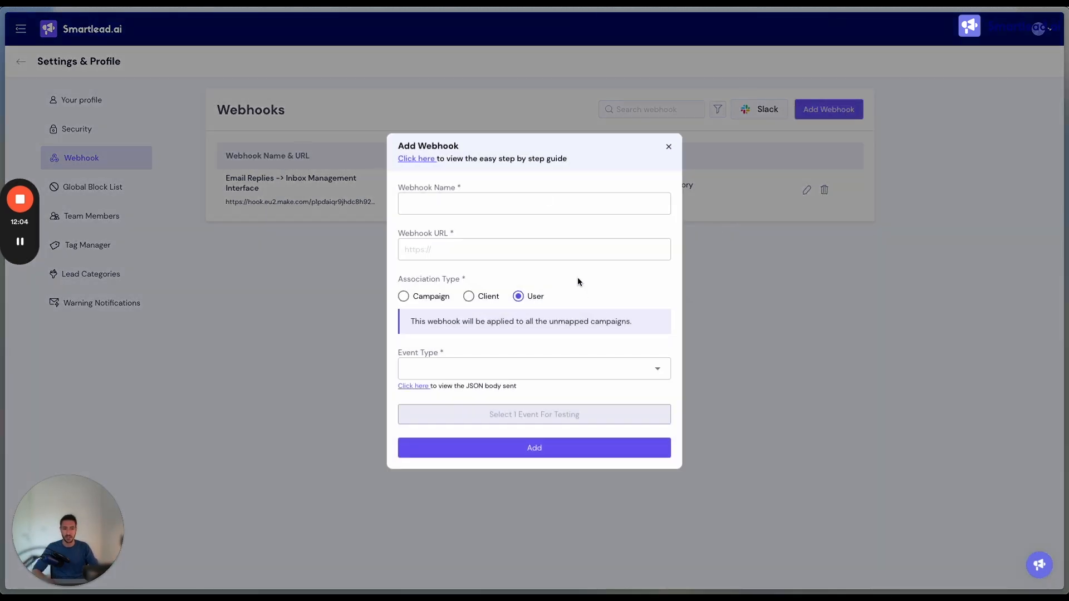
click(453, 254)
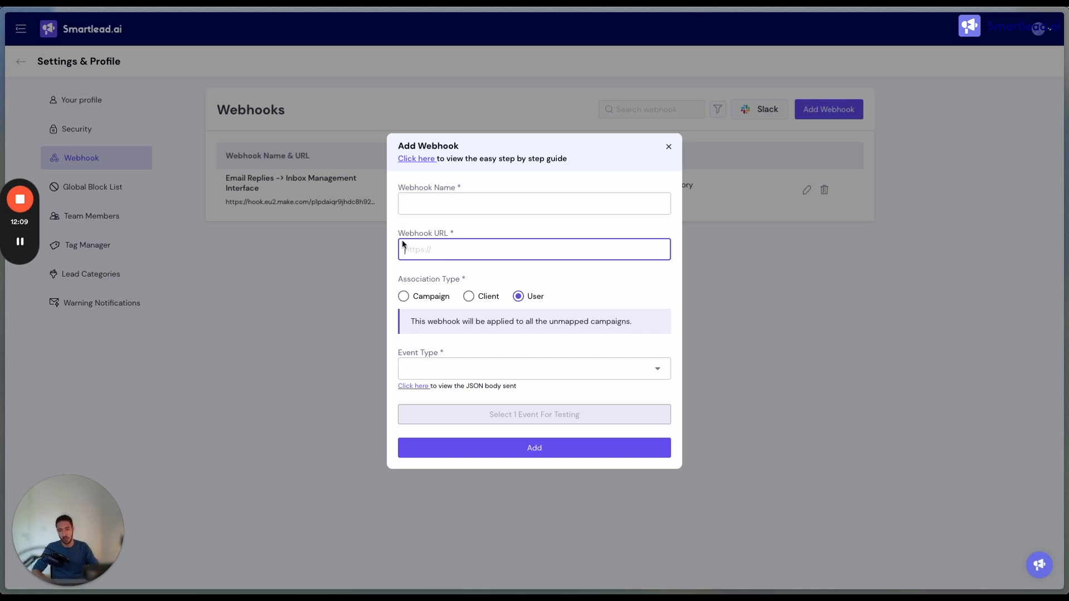
drag(399, 234, 451, 234)
click(436, 238)
click(437, 253)
key(ctrl+v)
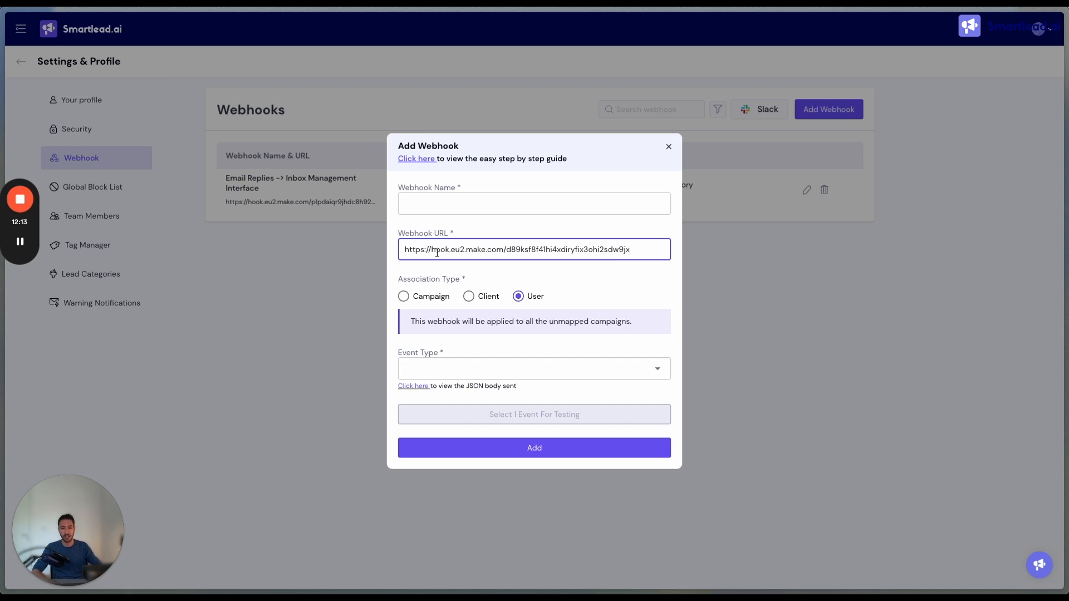
Name the webhook "Testing - SL" and choose Email Bounce as its event type
click(441, 202)
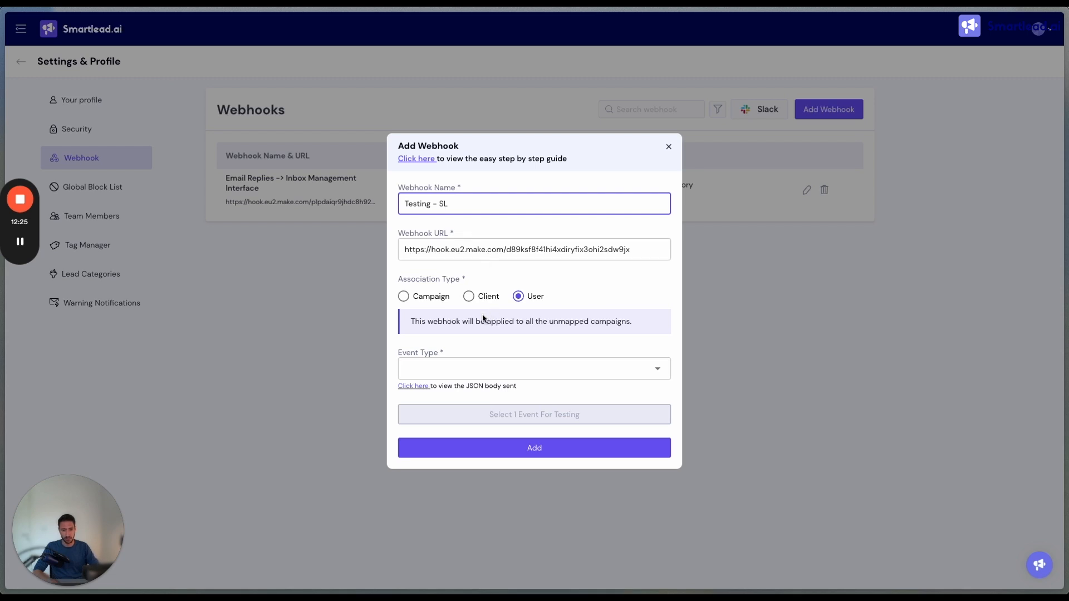
click(432, 374)
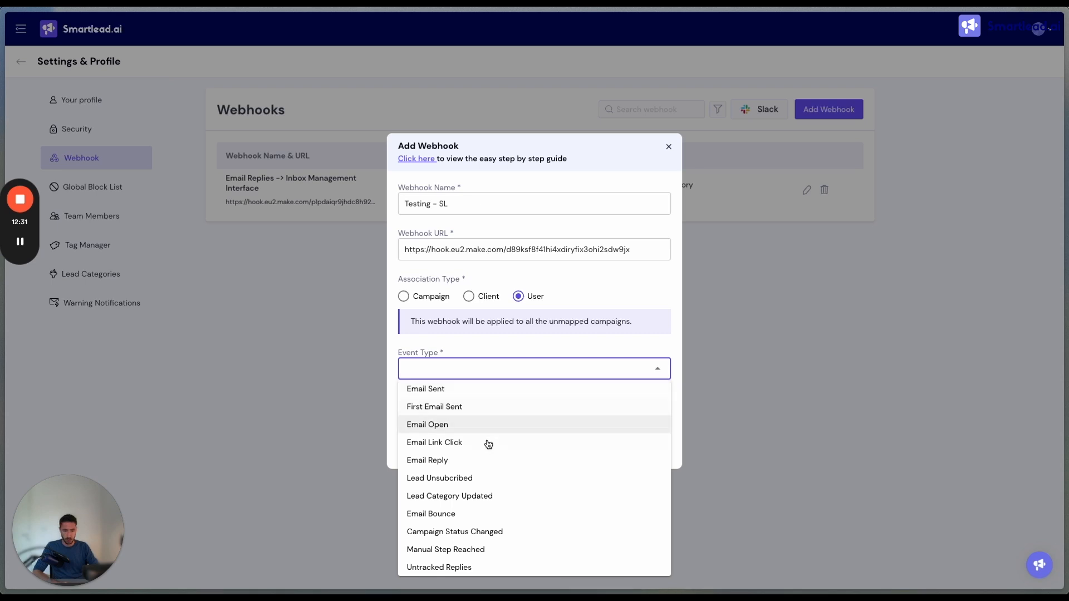
click(442, 512)
click(625, 366)
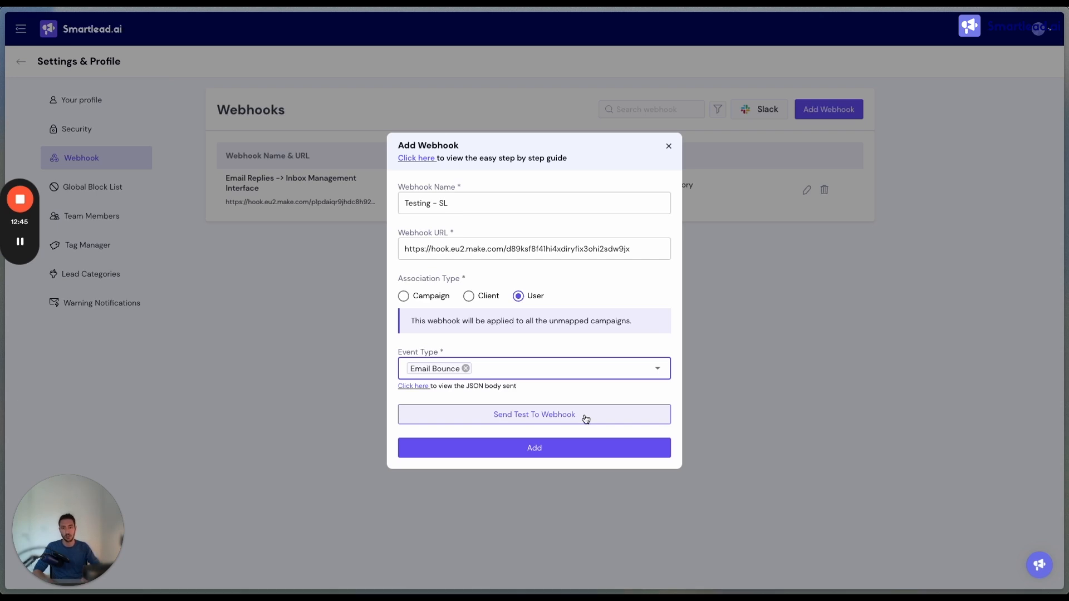
Switch to the Make scenario and run it once so that it waits for incoming webhook data
key(super+s)
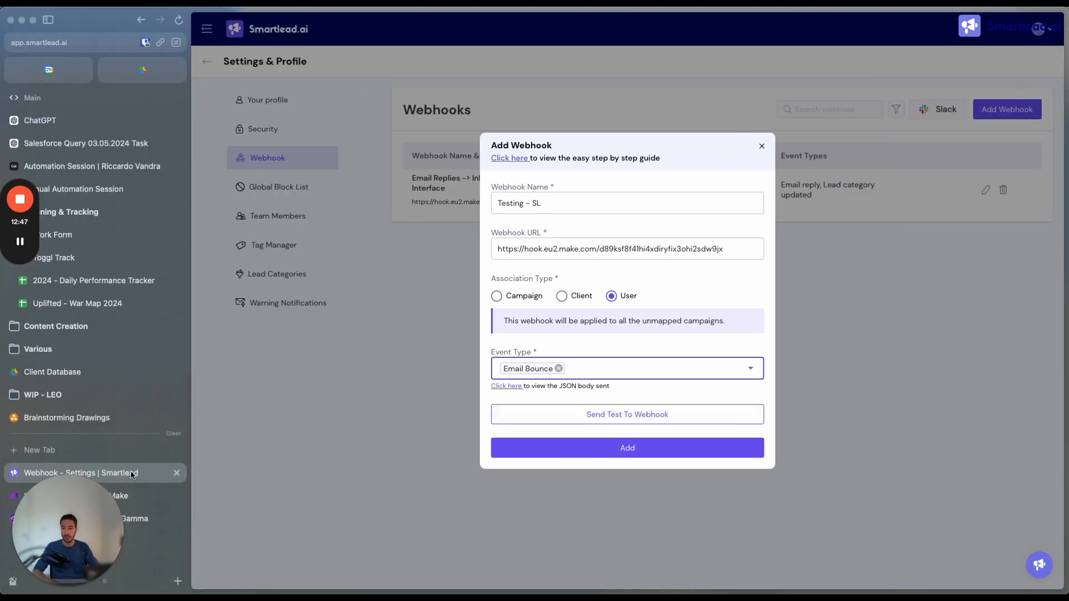
click(128, 494)
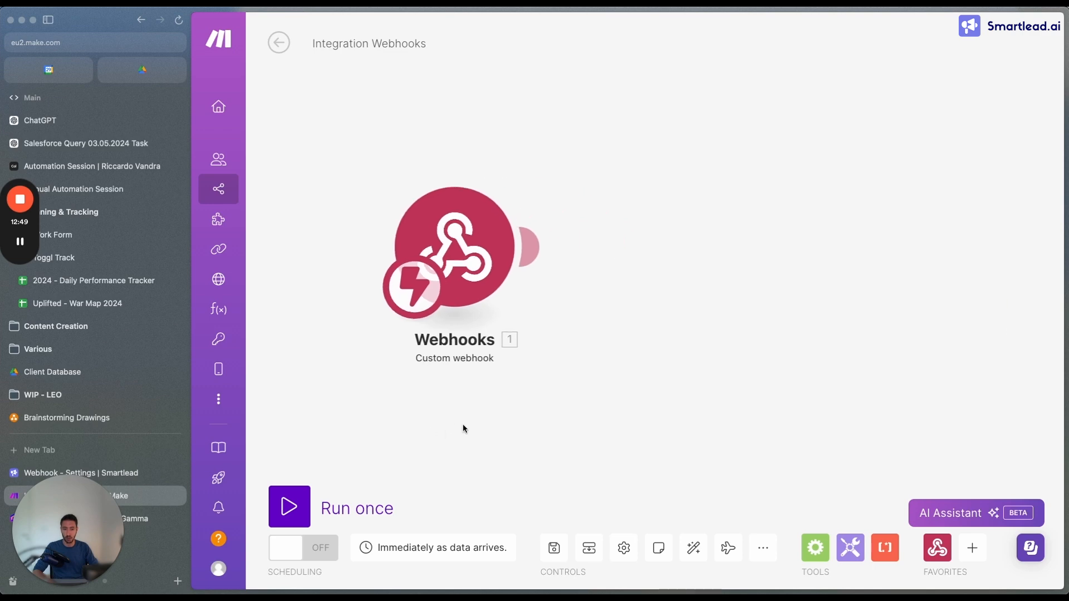
key(super+s)
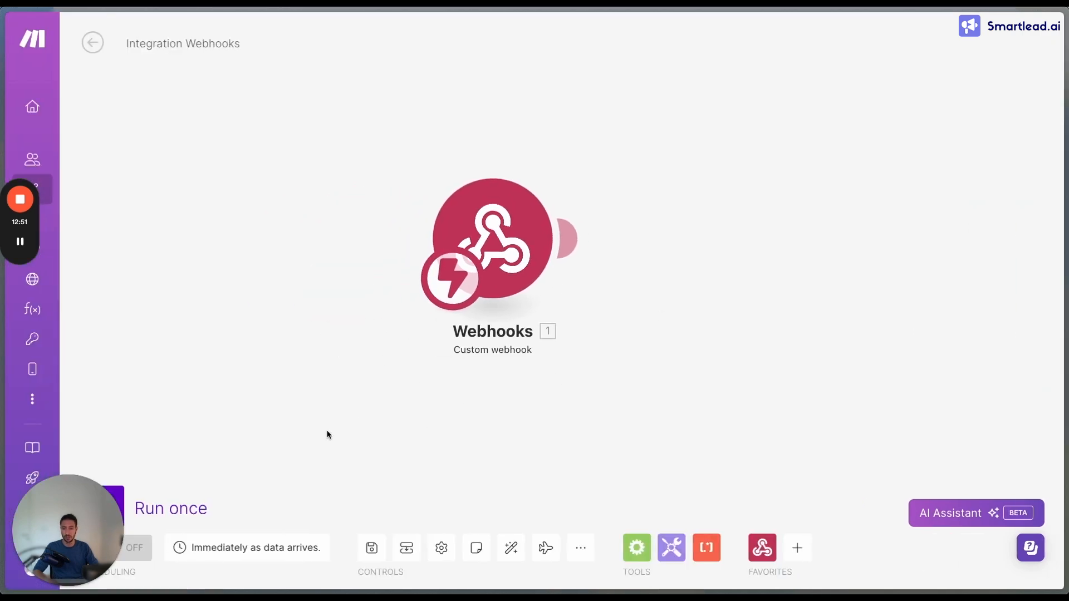
click(137, 509)
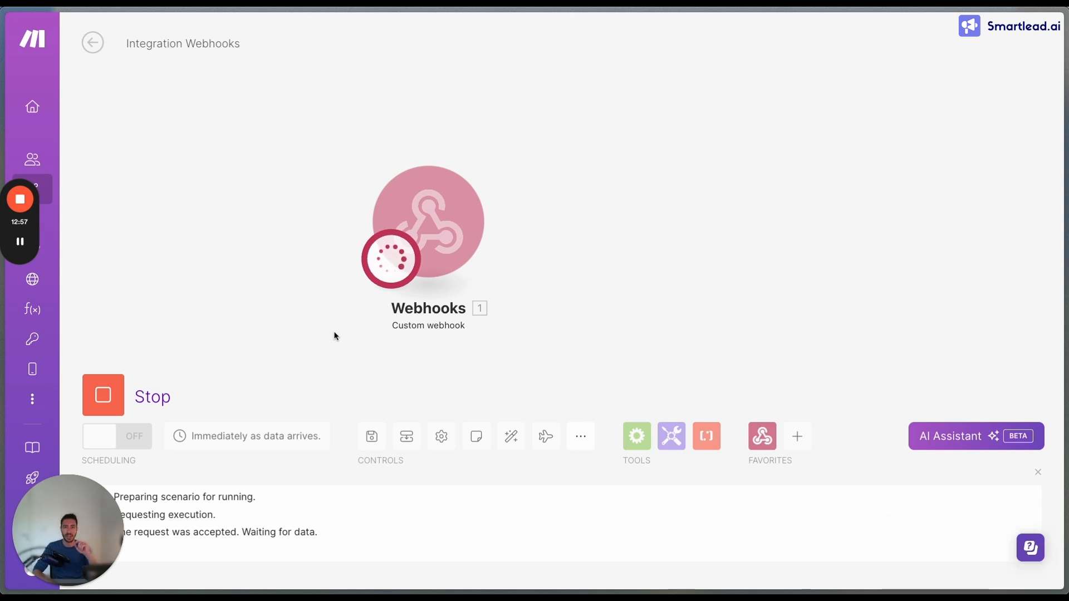
Send a test event from the Smartlead webhook form, then examine the received output bundle of the Webhooks module in Make
key(super+s)
click(126, 468)
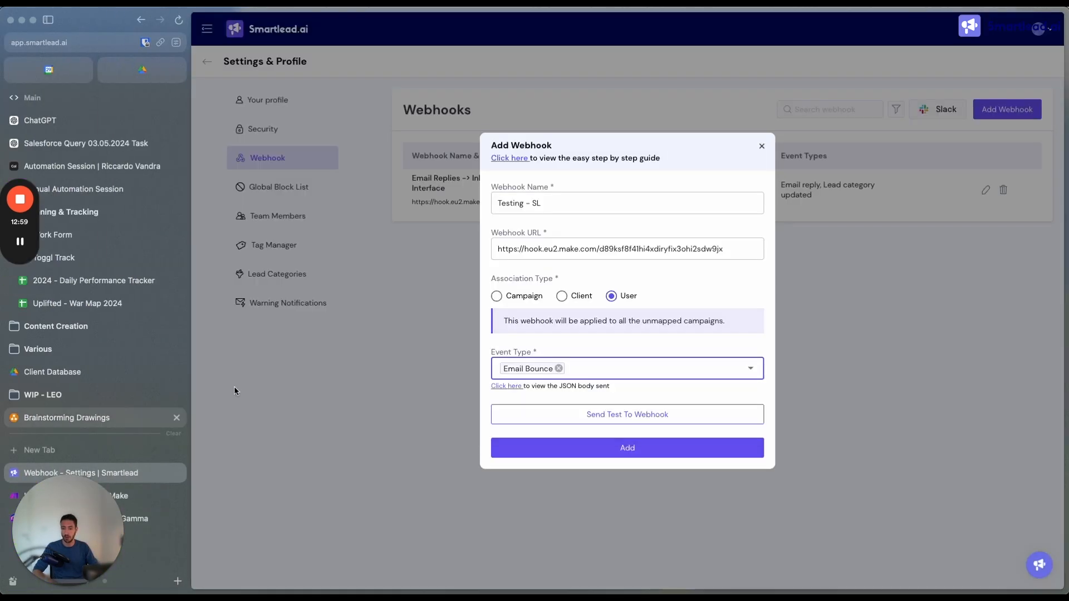
click(594, 418)
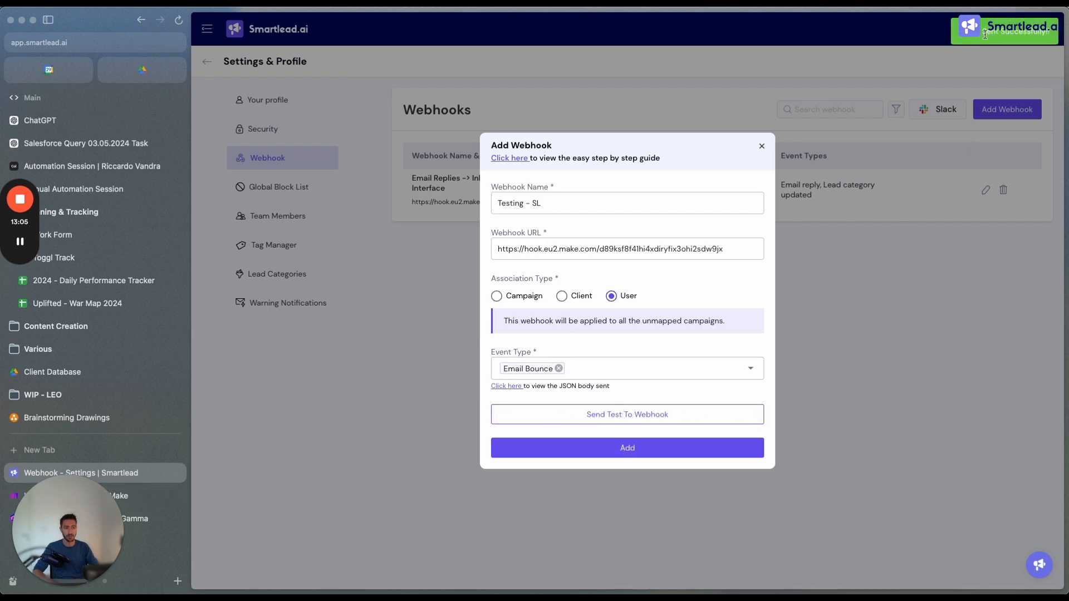
click(134, 496)
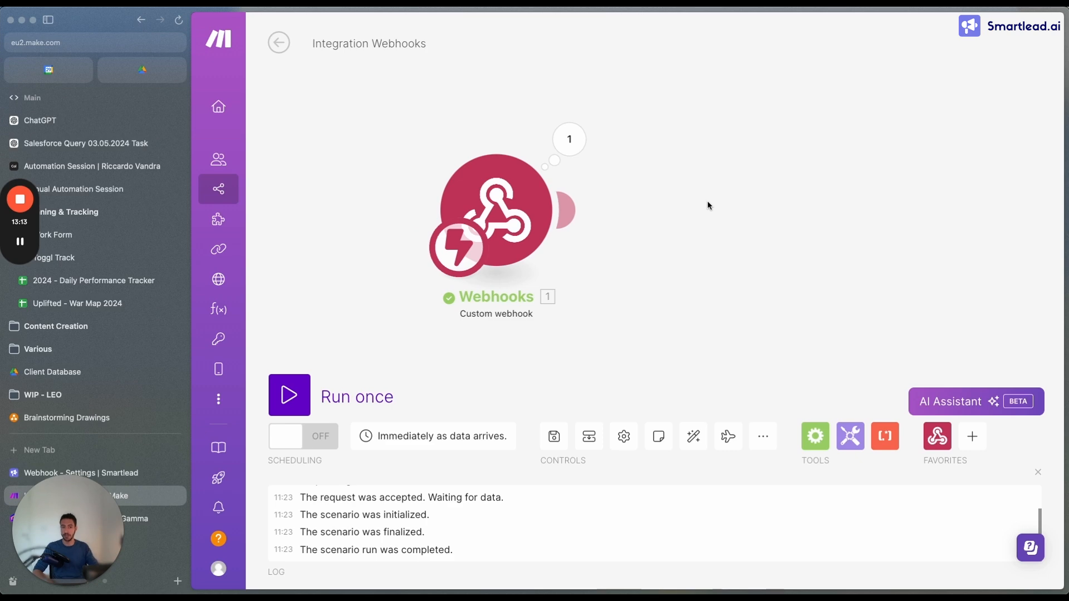
click(588, 150)
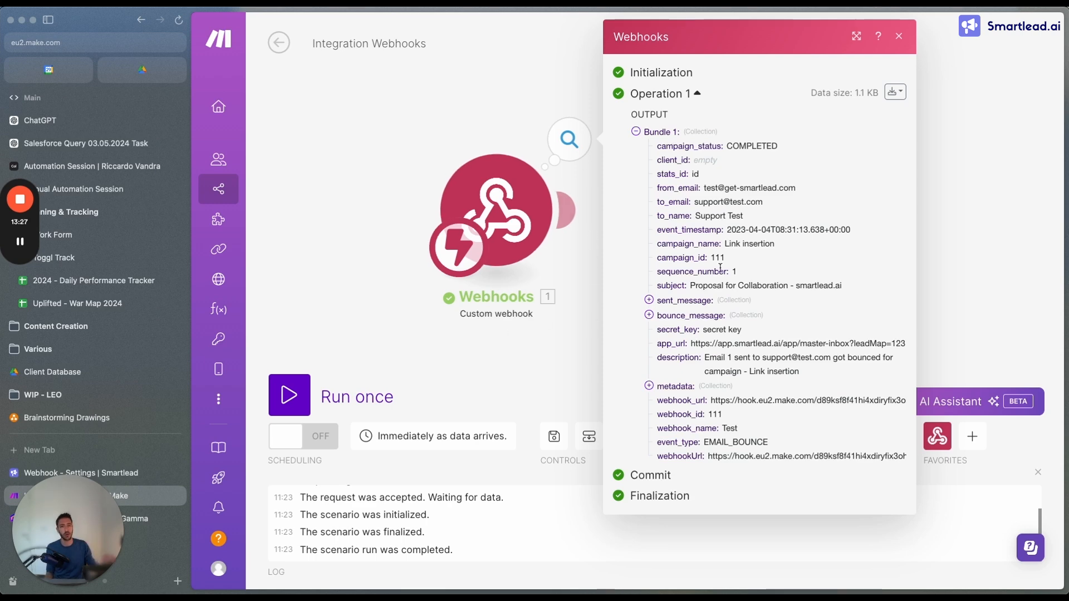
Back in Smartlead, add the Lead Category Updated event type with the lead categories Do Not Contact and Information Request
click(128, 476)
click(620, 365)
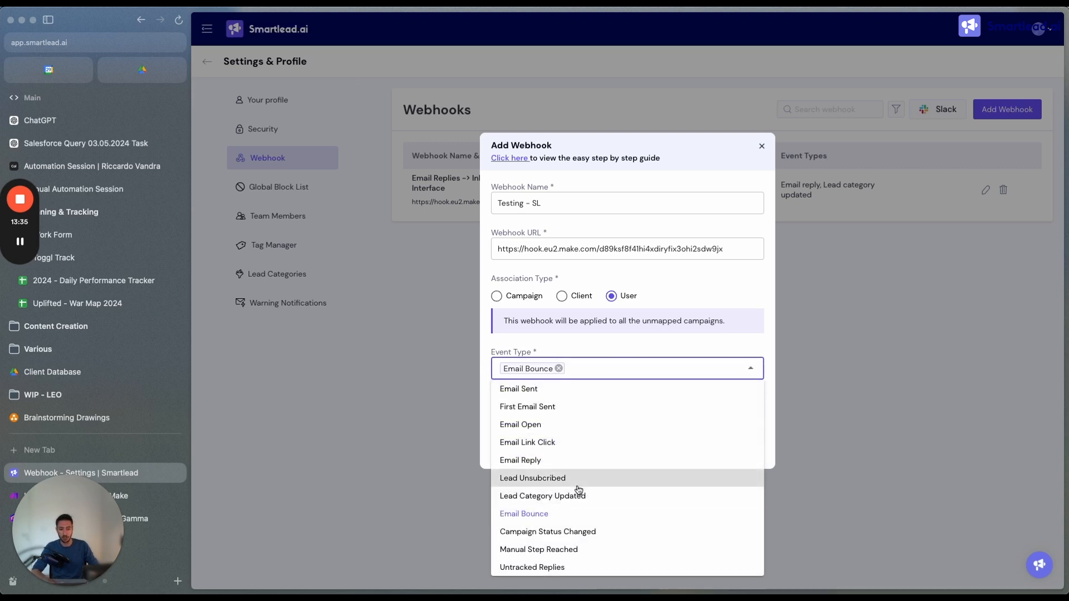
click(596, 496)
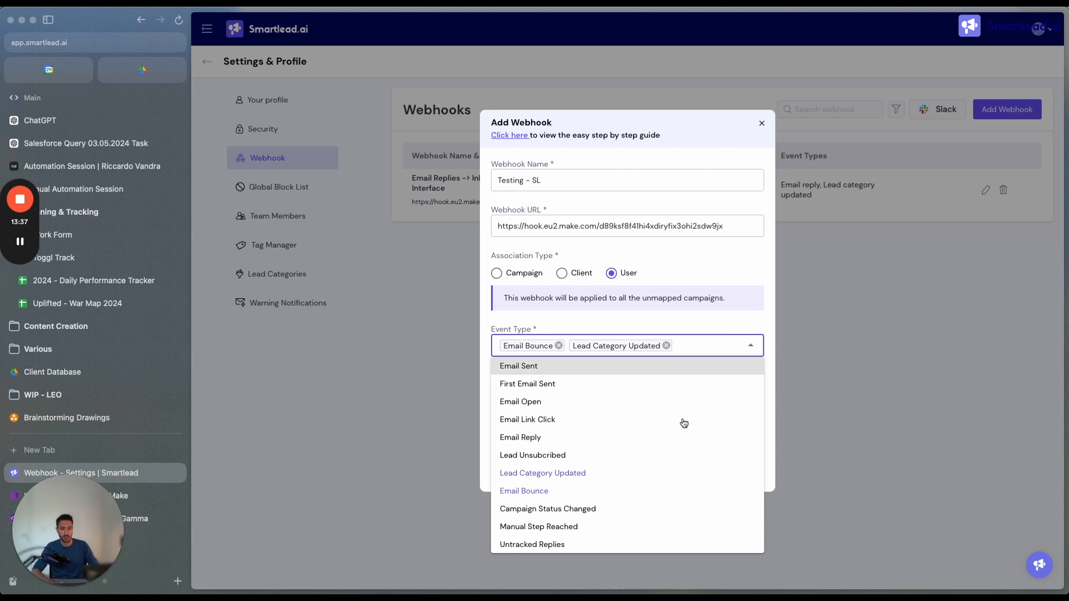
click(730, 348)
click(608, 404)
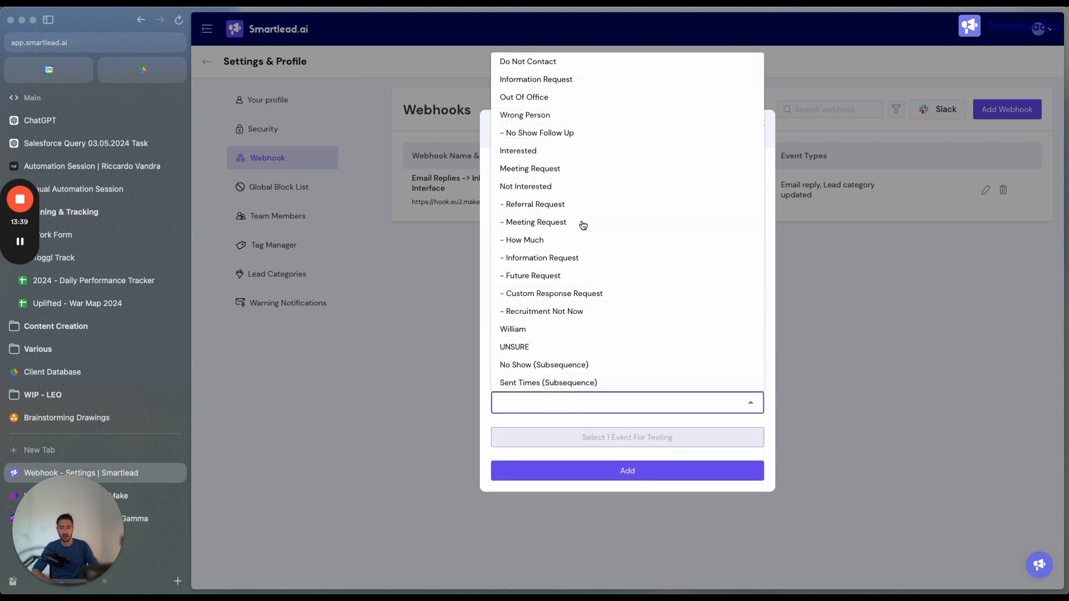
click(562, 62)
click(557, 79)
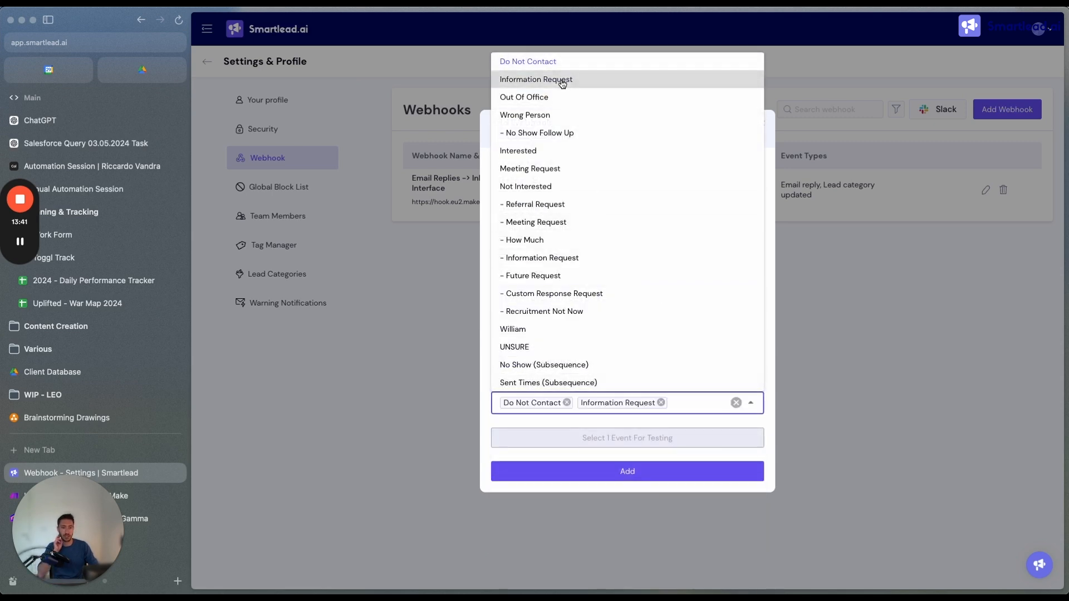
click(750, 403)
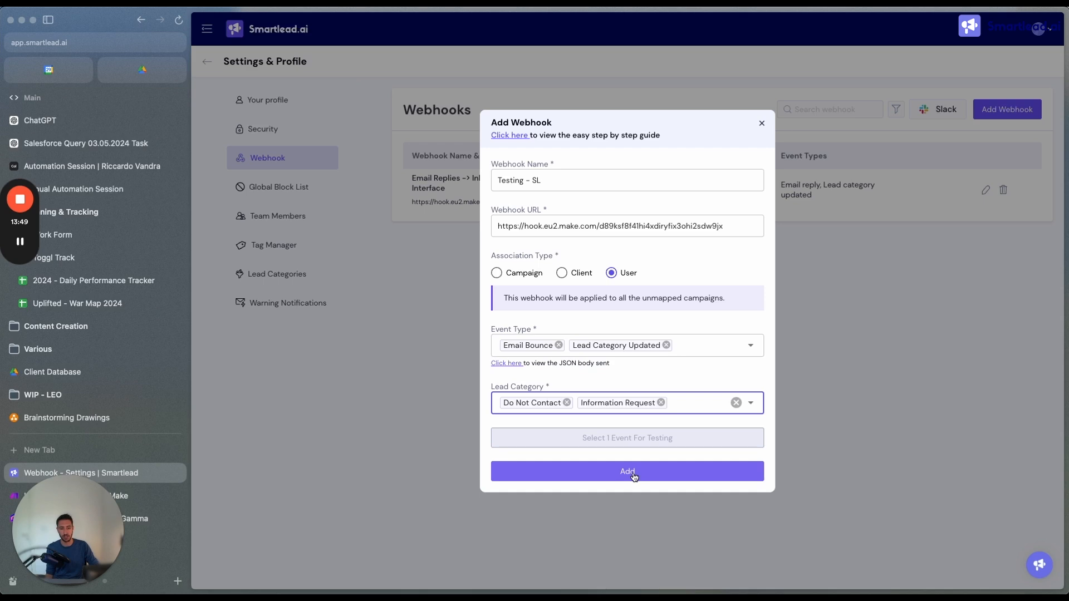
Add the configured "Testing - SL" webhook to Smartlead and switch to the Gamma presentation
drag(497, 120, 597, 129)
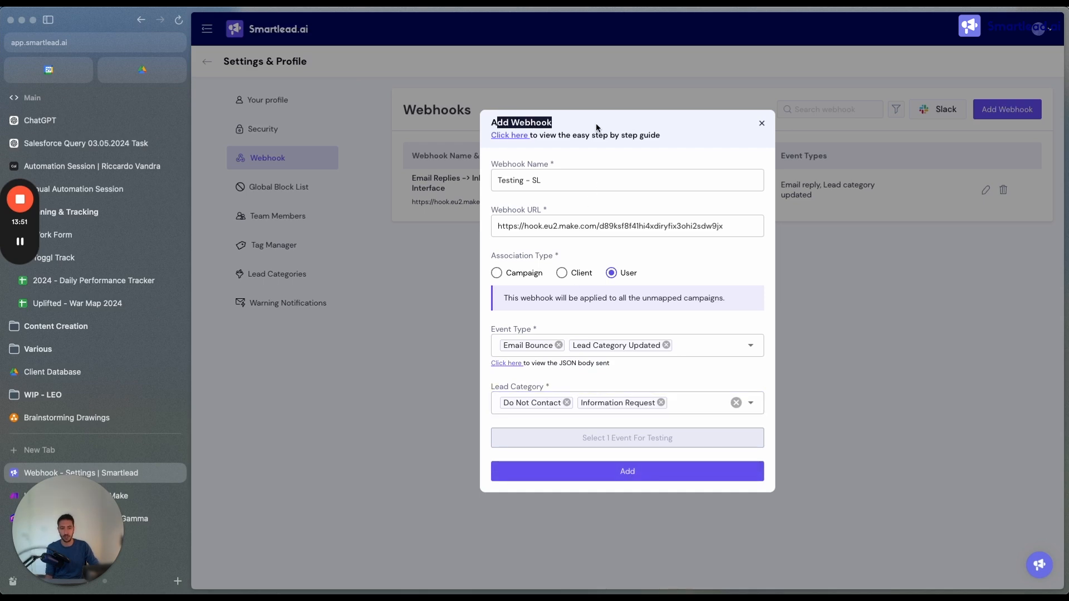
click(598, 130)
click(616, 478)
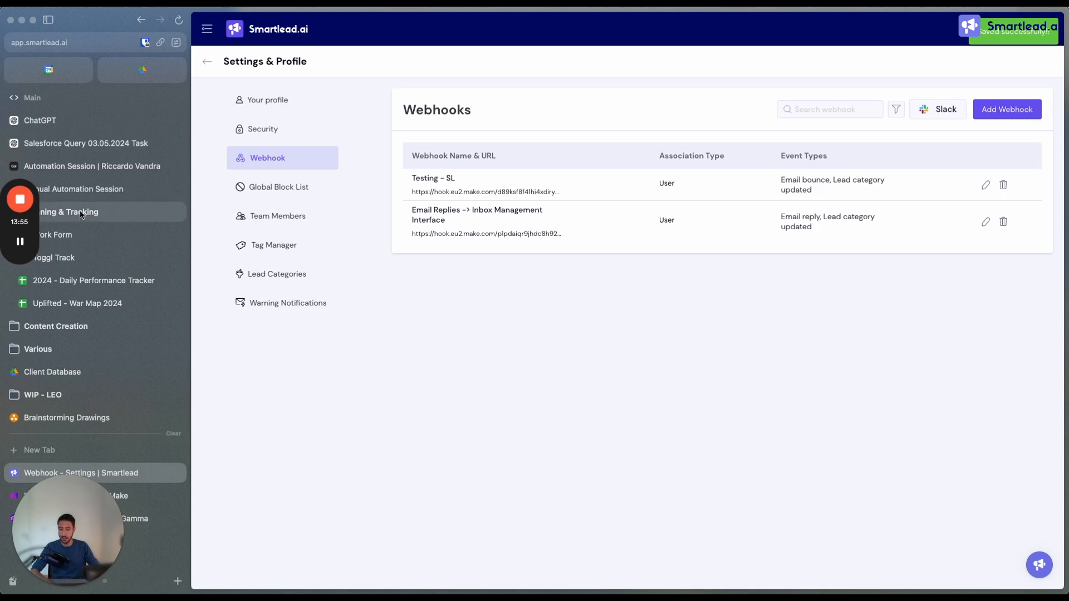
click(156, 522)
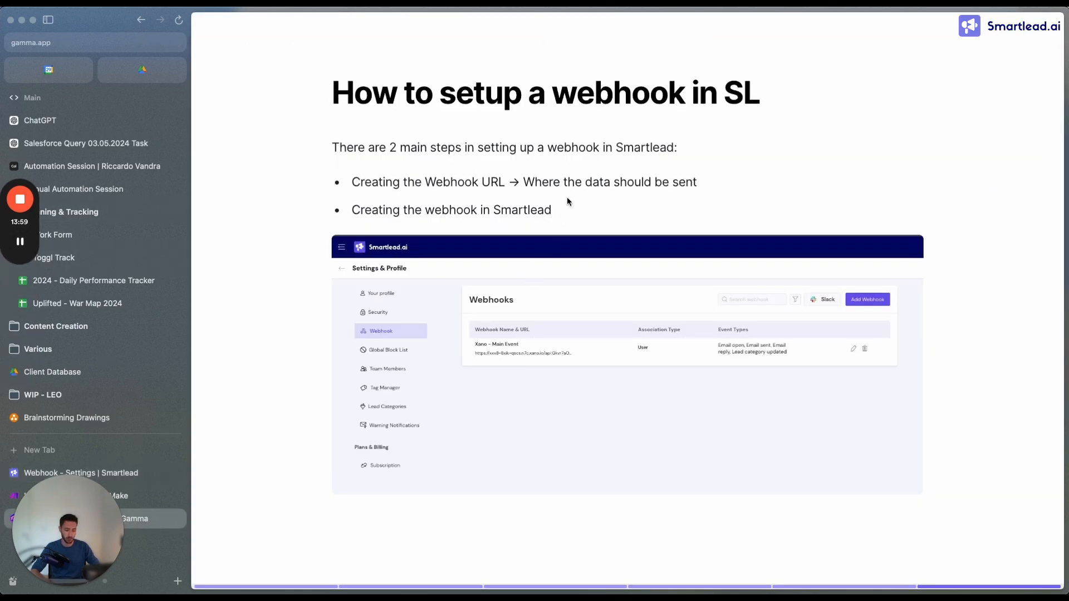
Review the preceding Gamma slide on webhook levels and event types, then switch to the Smartlead webhook list
key(Left)
scroll(674, 455, down, 15)
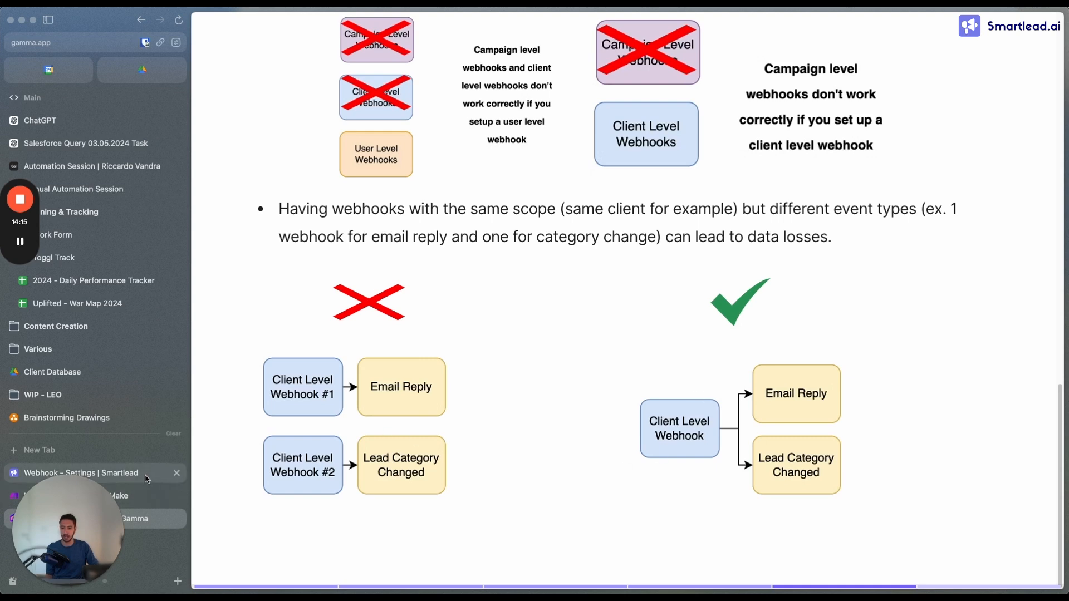
click(83, 473)
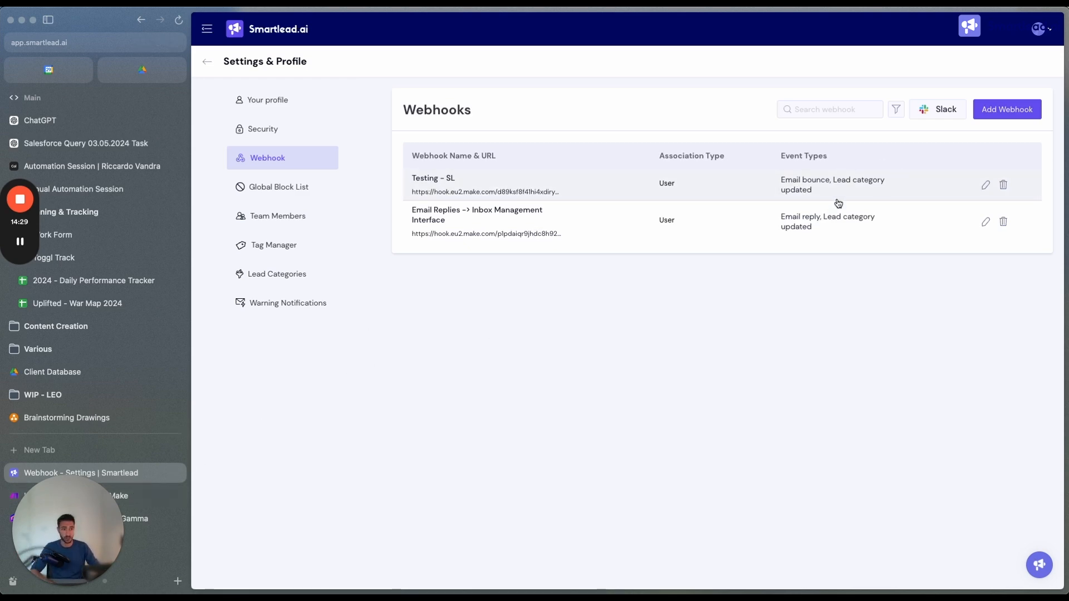
Switch to the Integration Webhooks scenario in Make and bring its Webhooks module into view
click(142, 497)
click(569, 341)
scroll(571, 340, down, 1)
drag(585, 295, 503, 178)
scroll(528, 304, down, 4)
scroll(509, 325, up, 3)
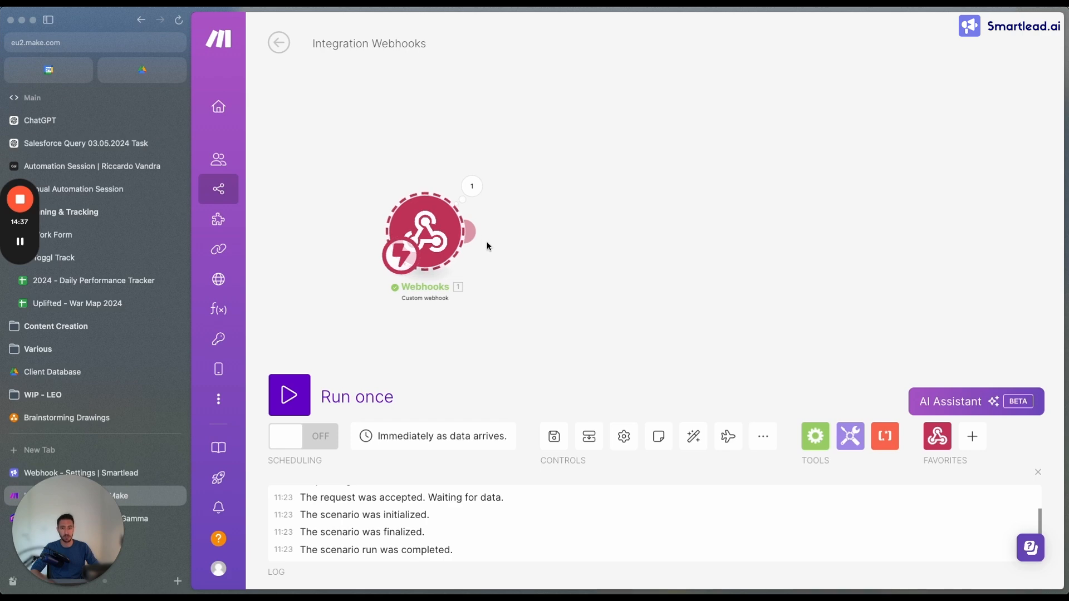
click(472, 233)
click(372, 362)
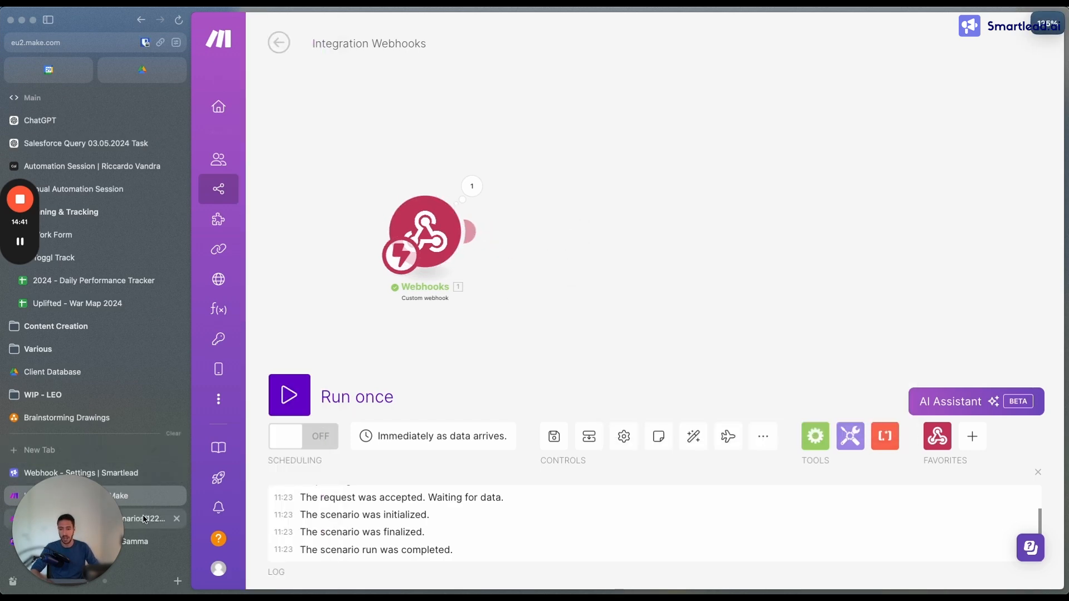
In a second Make tab, create a new scenario from the scenario list and name it "Lead Category Updated"
click(144, 520)
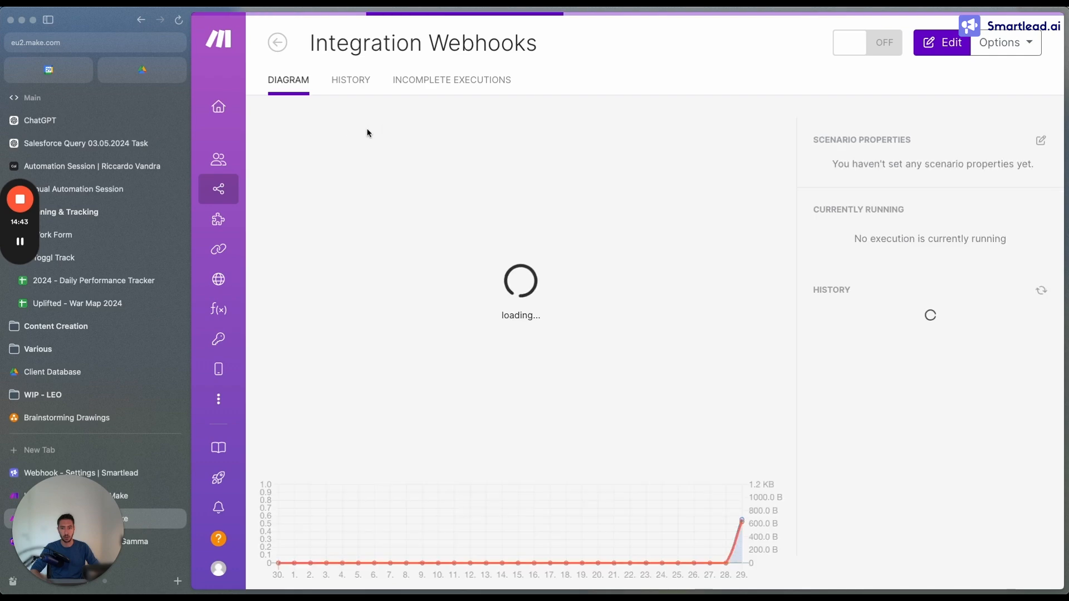
click(273, 42)
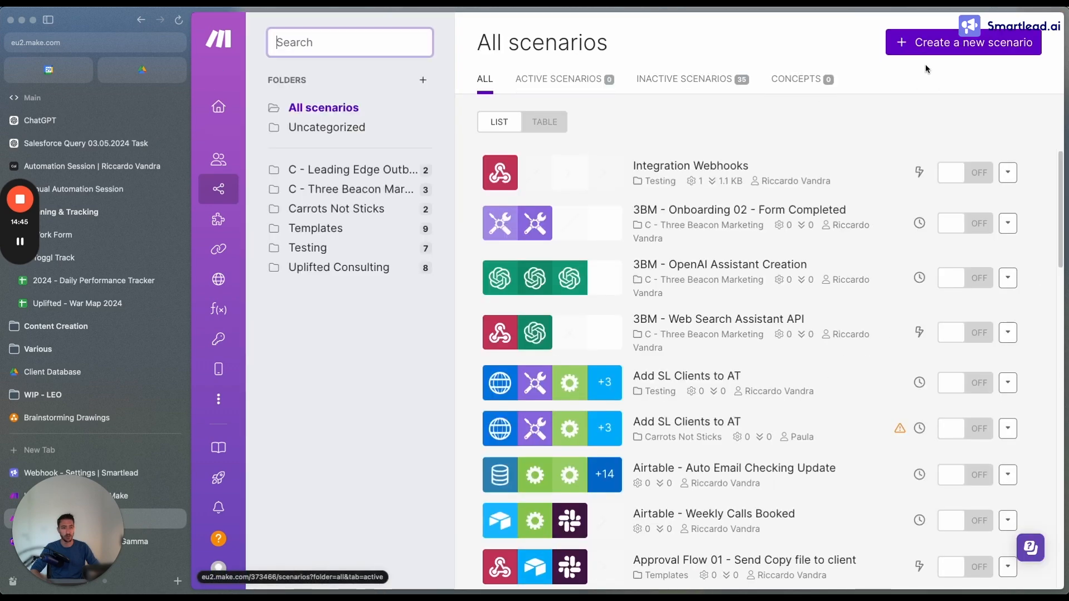
click(954, 44)
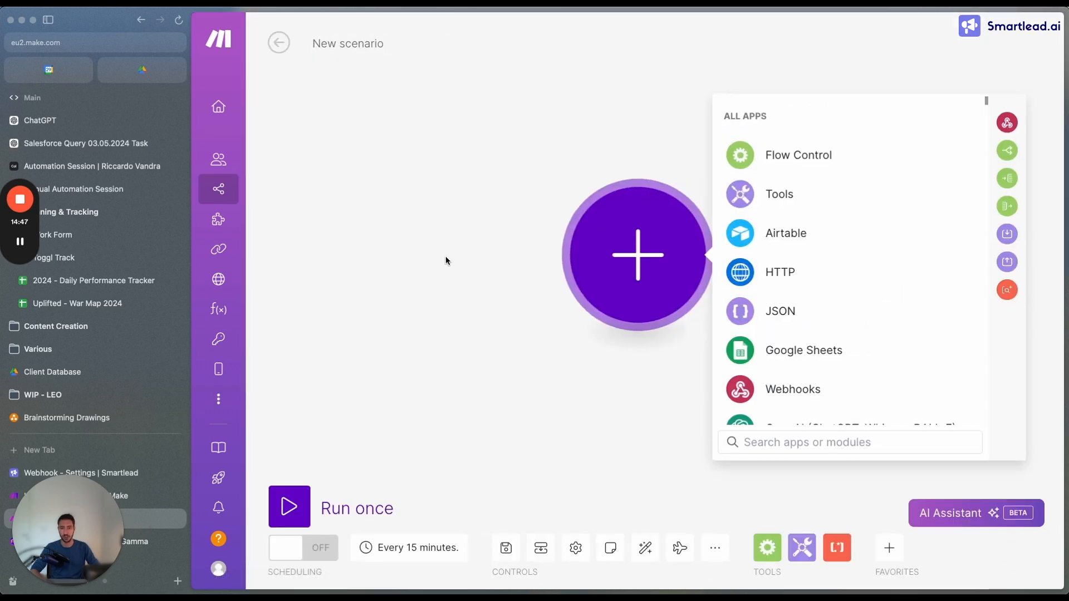
double_click(350, 49)
key(super+a)
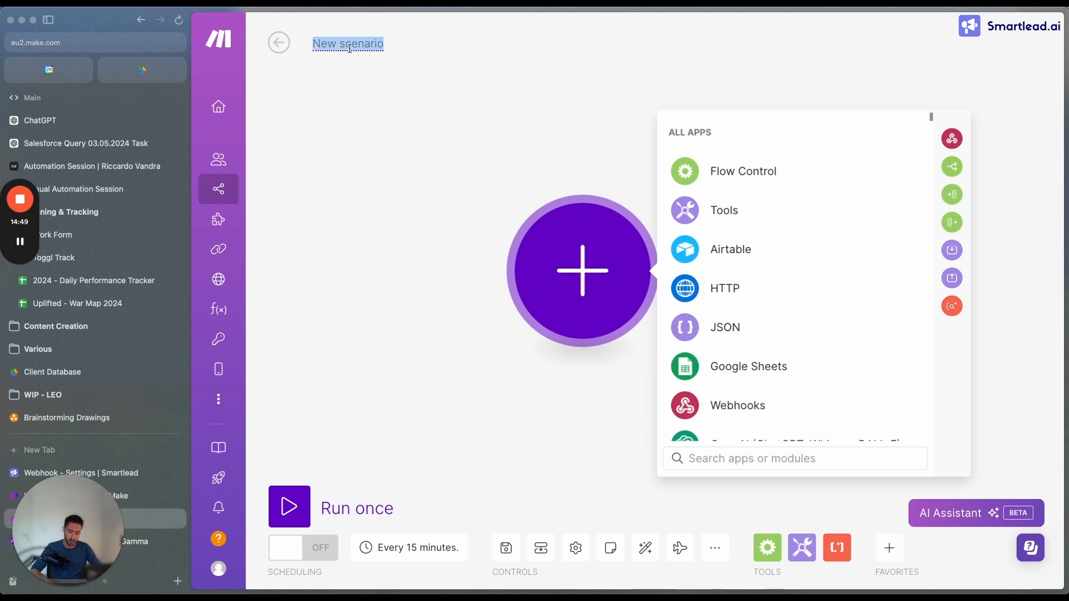
text(Lead Categor)
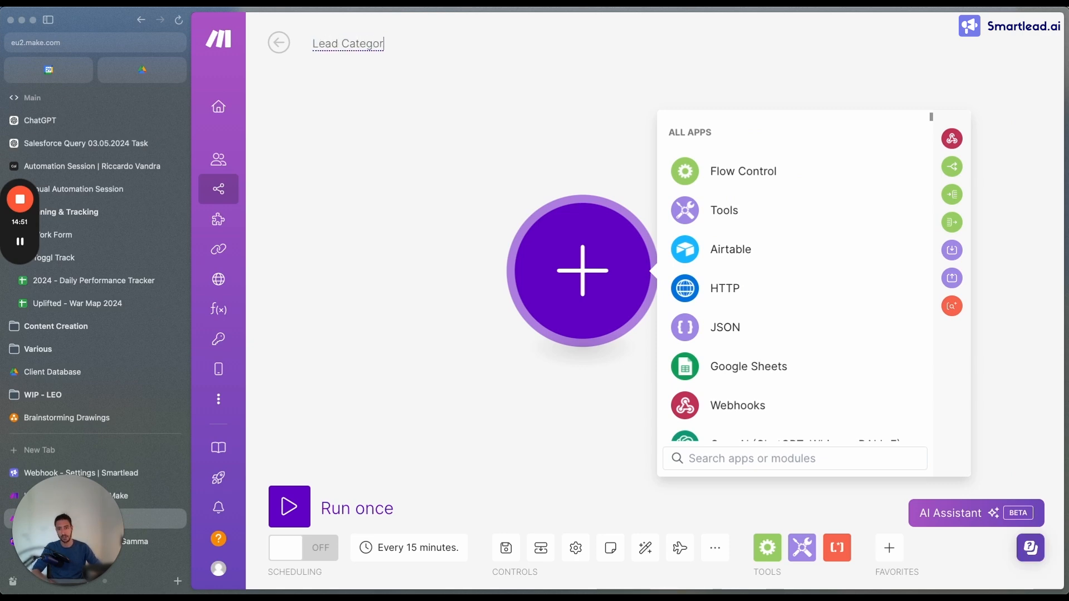
text(y Updated)
click(453, 248)
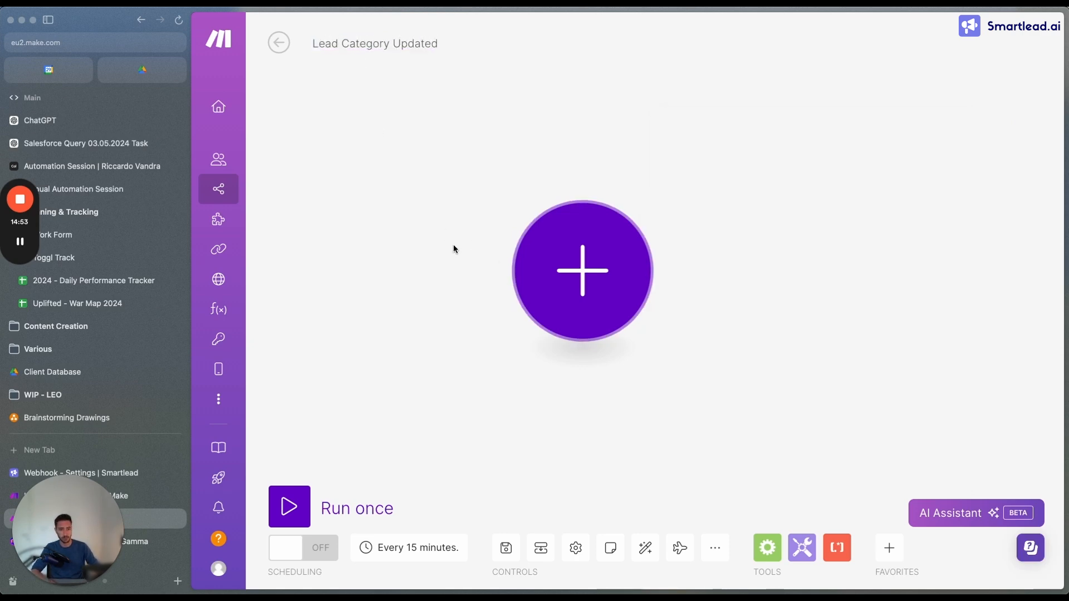
Search for Webhook and add a Custom webhook module as the new scenario's trigger
click(625, 277)
text(Webhook)
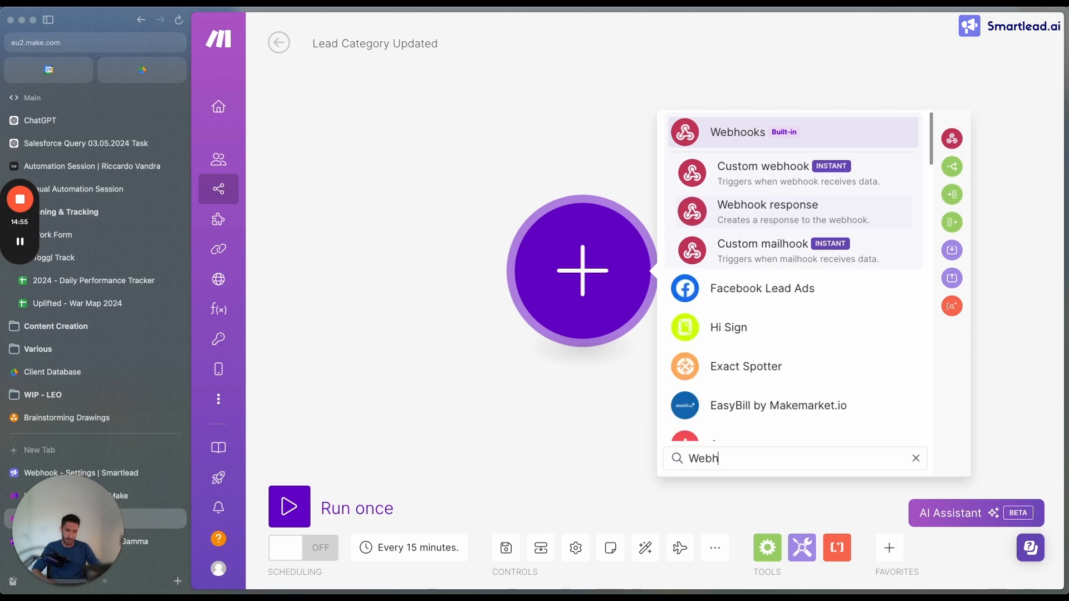
click(777, 183)
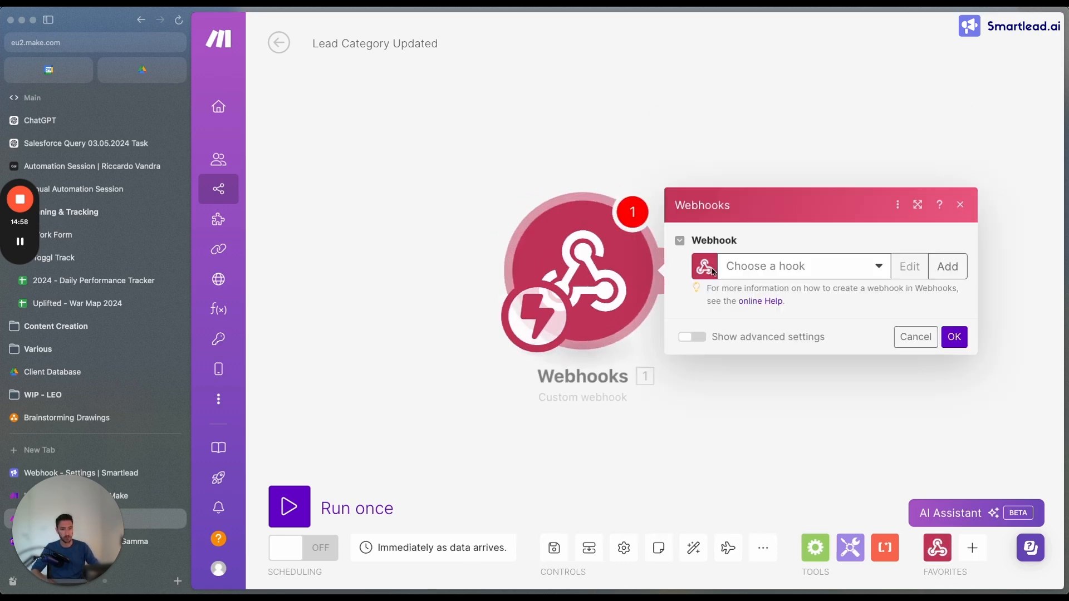
Create a webhook named "Smartlead - Lead Category Updated" for the custom webhook module
click(948, 266)
triple_click(773, 218)
text(Smart)
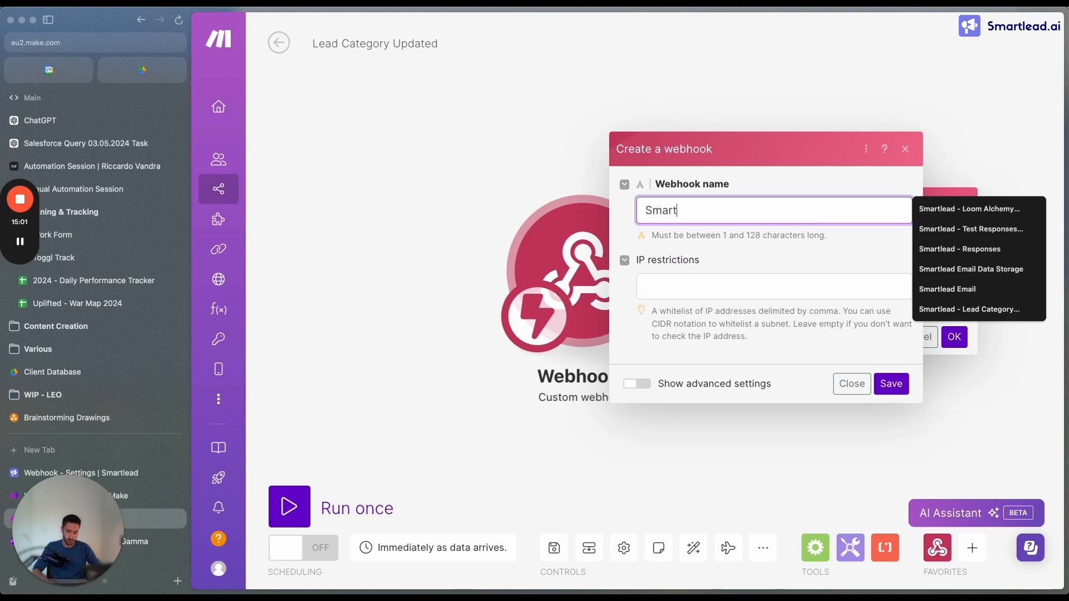
text(lead - Lead Cat)
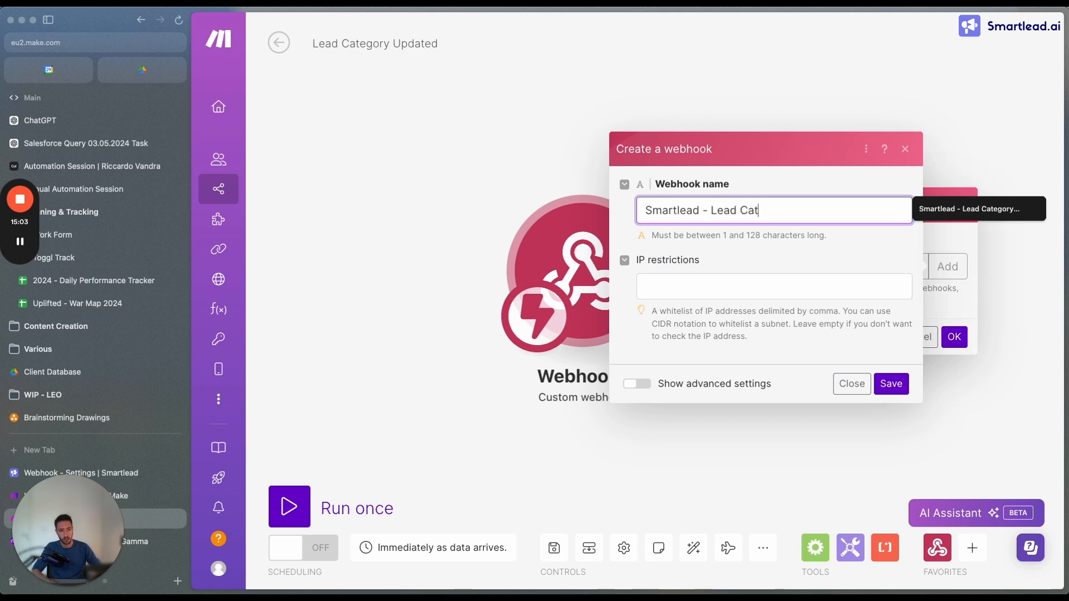
text(egory Updated)
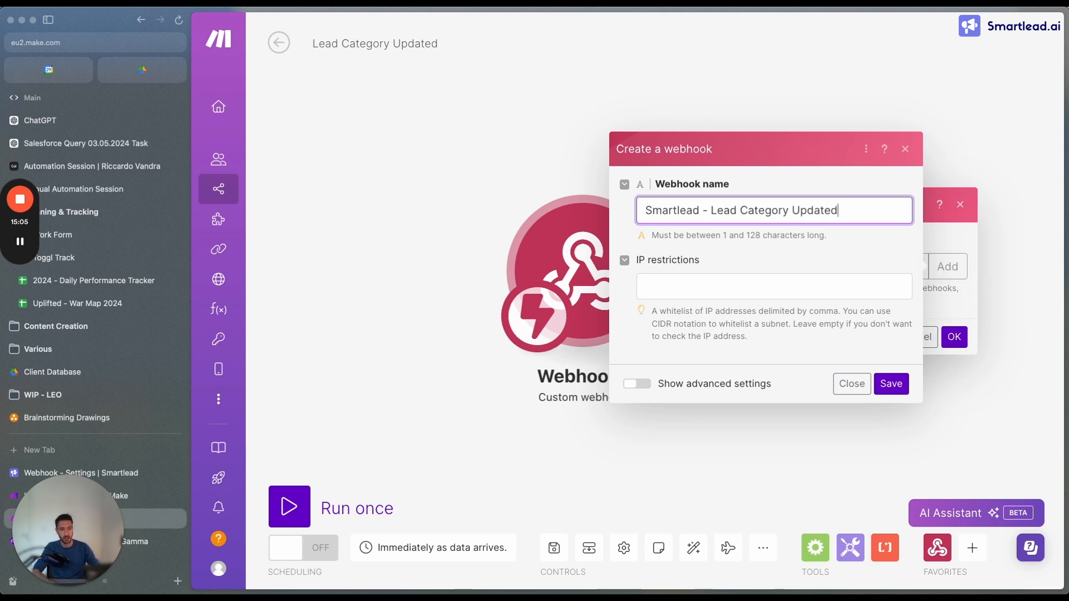
click(889, 389)
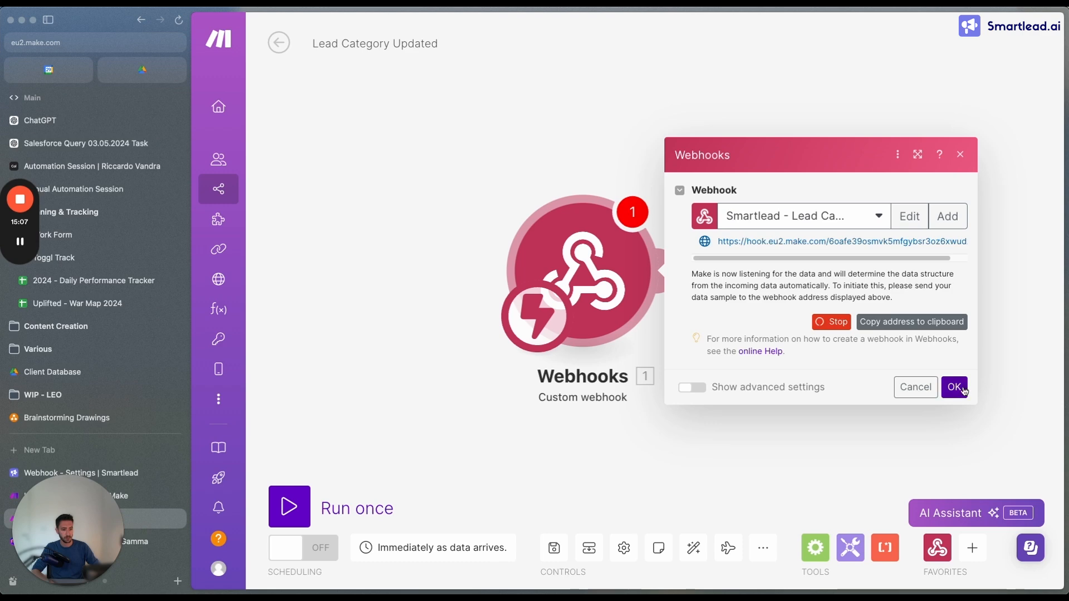
Inspect the webhook's address and confirm the Webhooks module settings
drag(717, 239, 895, 241)
click(820, 250)
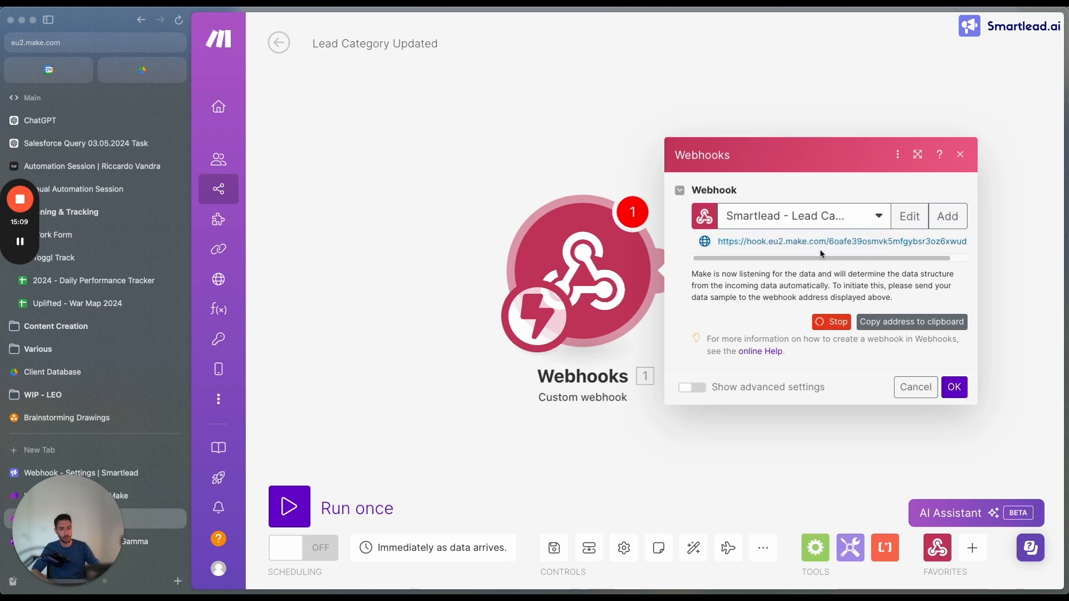
mouse_move(822, 257)
mouse_down()
mouse_move(867, 252)
mouse_move(825, 258)
mouse_up()
click(953, 388)
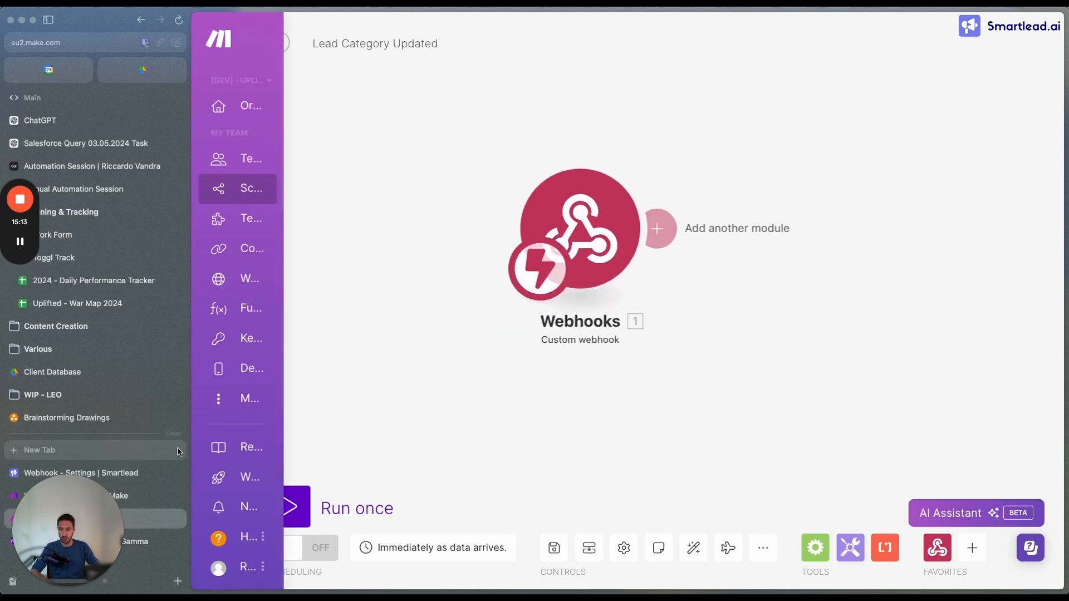
Back in the Integration Webhooks scenario, add a Router after the Webhooks module and spread its two branches apart
click(134, 495)
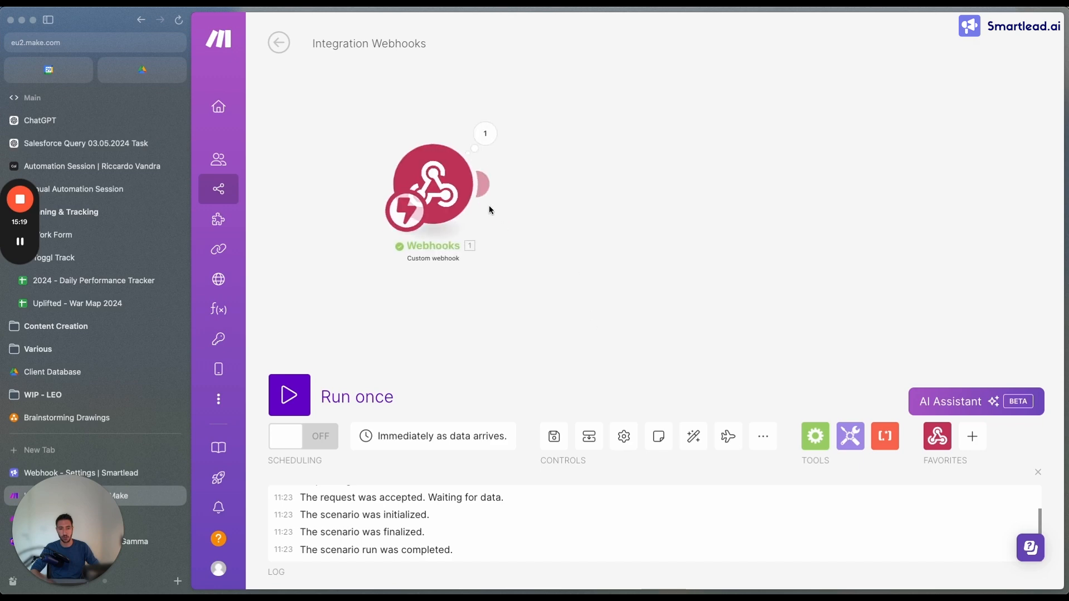
click(486, 186)
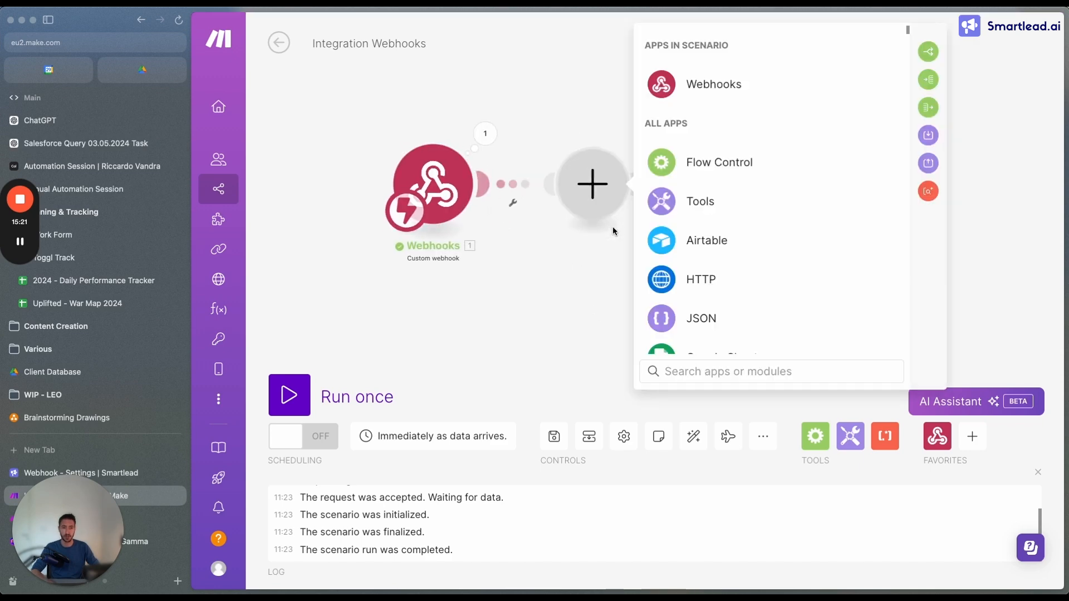
text(router)
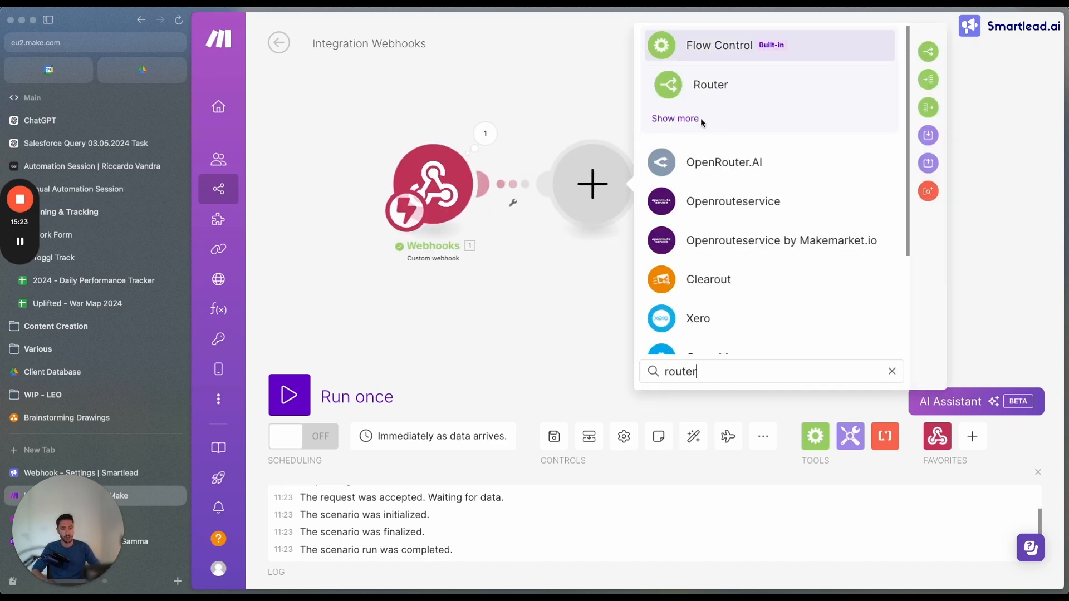
click(710, 85)
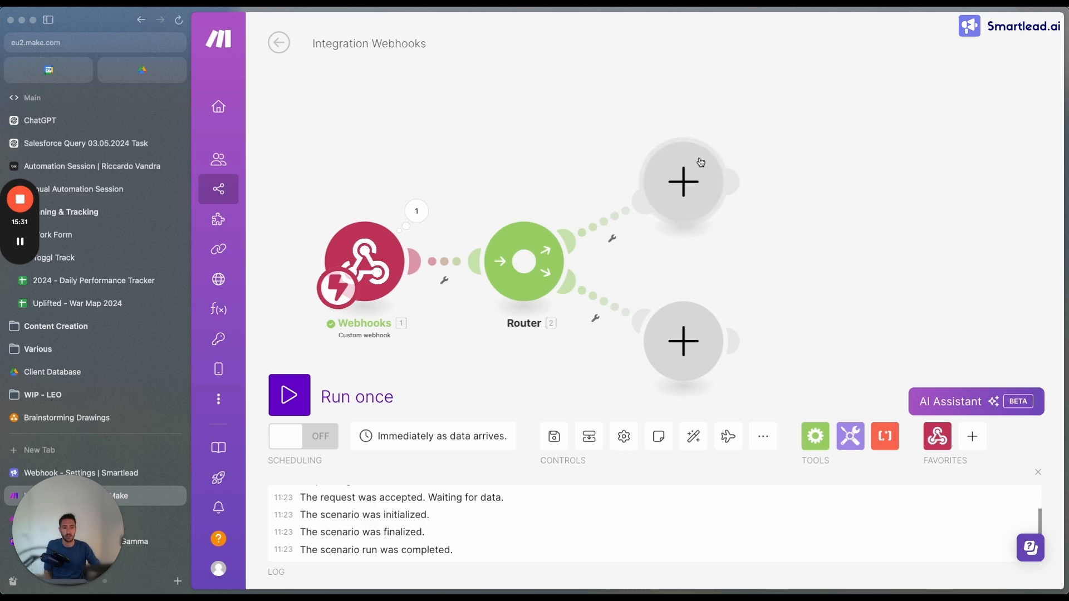
drag(684, 174, 686, 92)
drag(762, 226, 714, 167)
drag(647, 280, 698, 321)
drag(657, 179, 732, 131)
Open a filter on the router's lower route and label it "Event = Lead Category Updated"
click(650, 213)
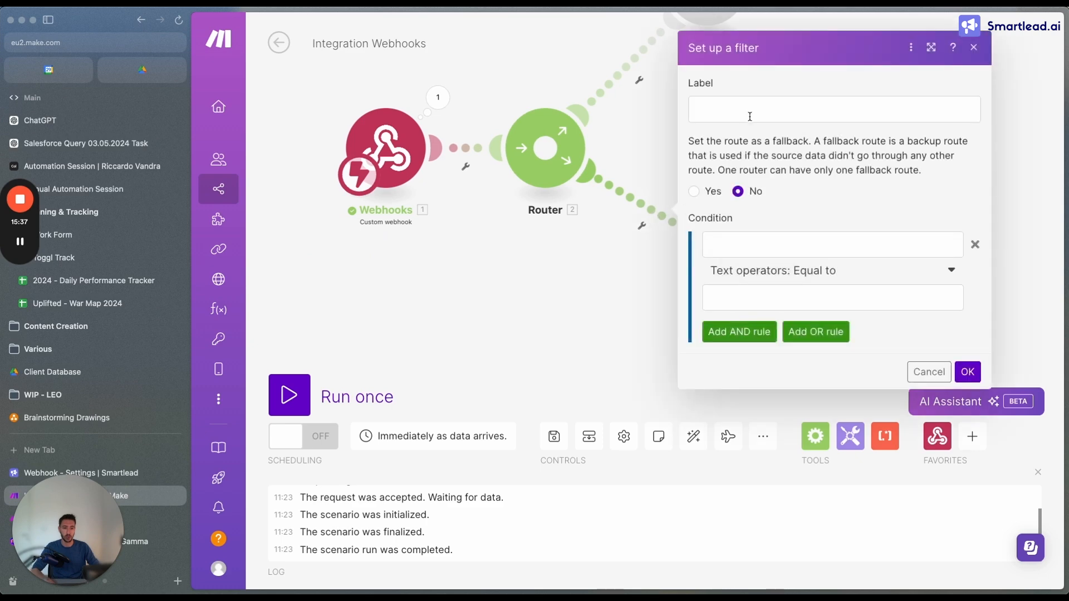
click(750, 115)
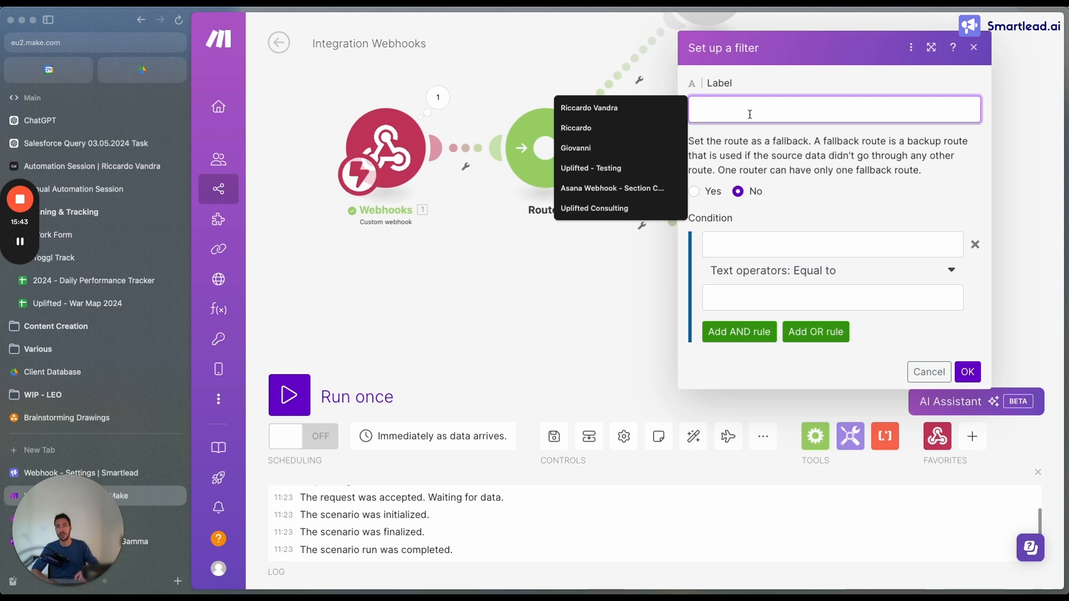
text(E)
key(BackSpace)
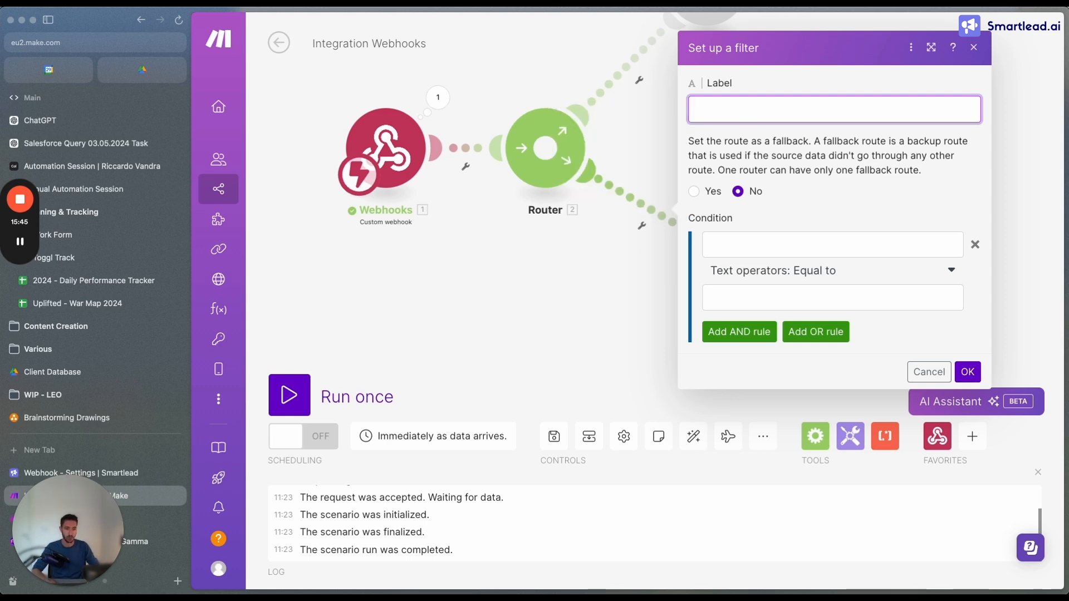
text(Event)
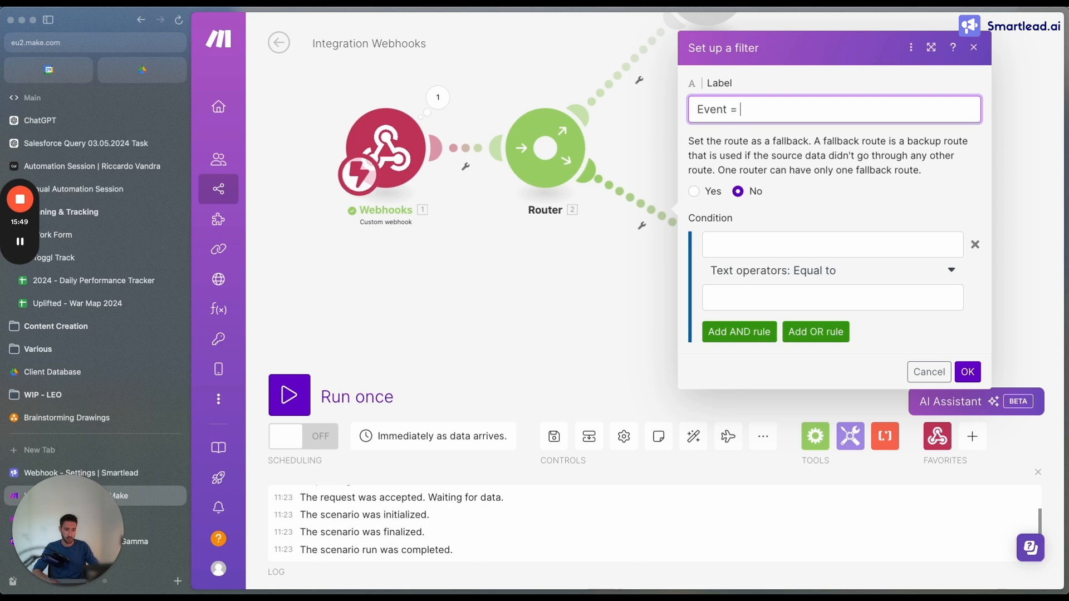
text( = Lead CA)
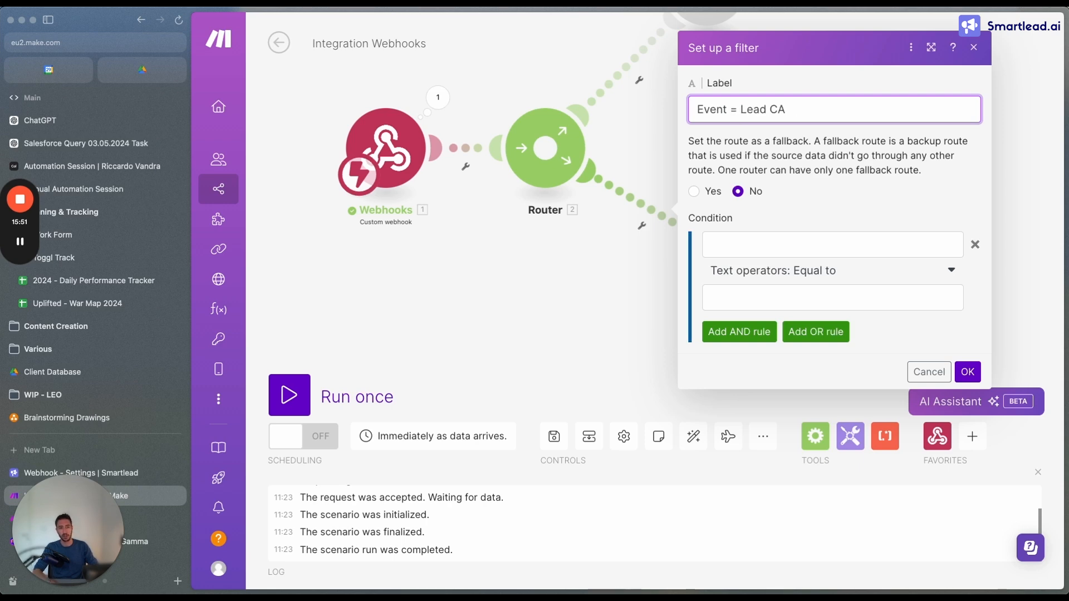
text(tegory Updated)
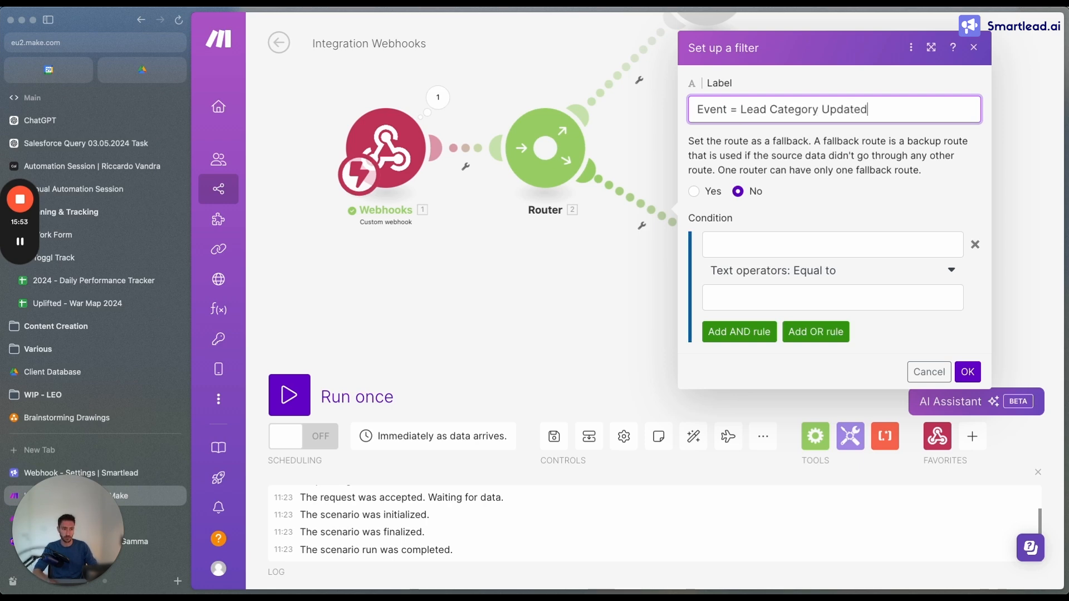
Set the filter condition so that the webhook's event_type is equal to the text LEAD_CATEGORY_UPDATED
click(757, 245)
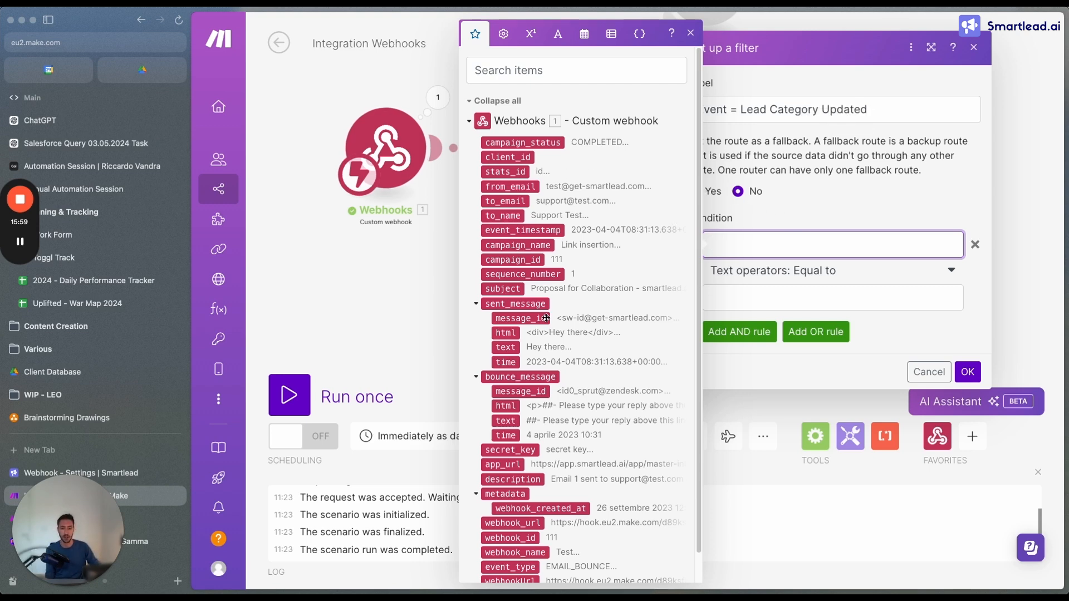
scroll(579, 390, down, 1)
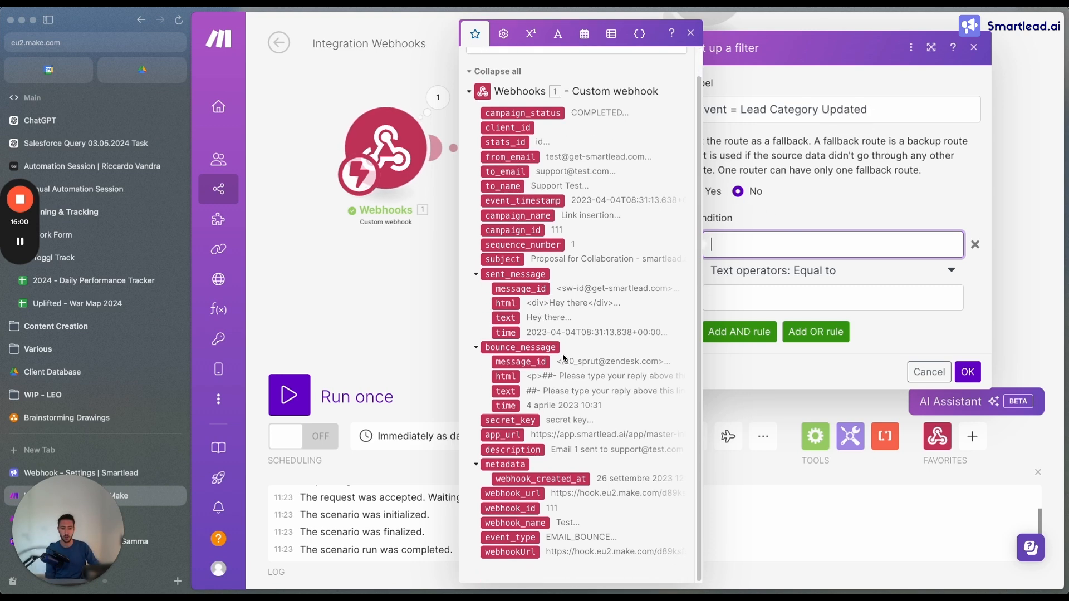
click(511, 539)
click(691, 33)
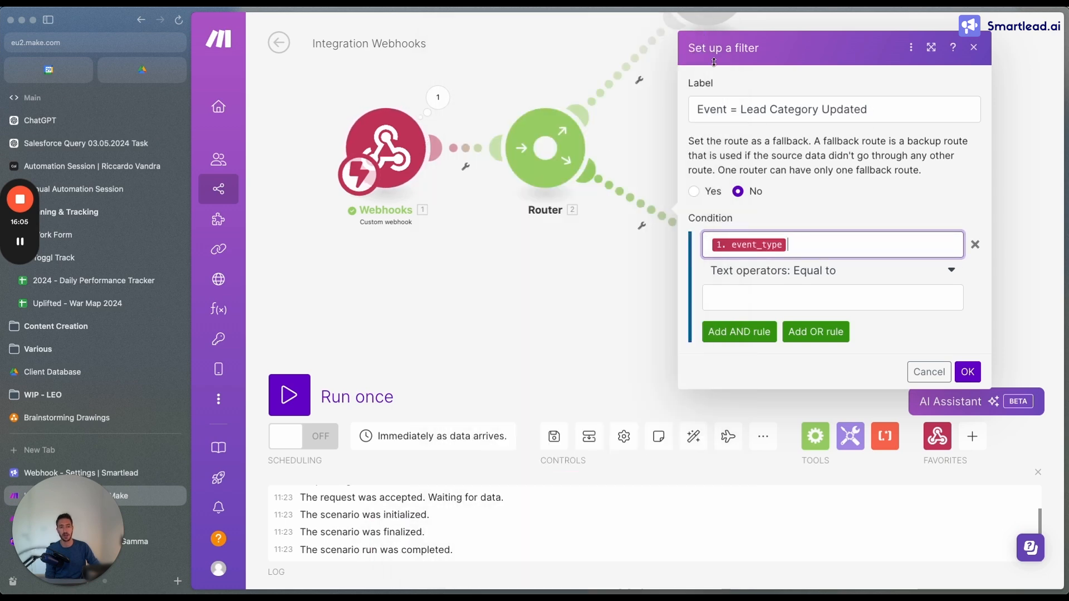
click(777, 295)
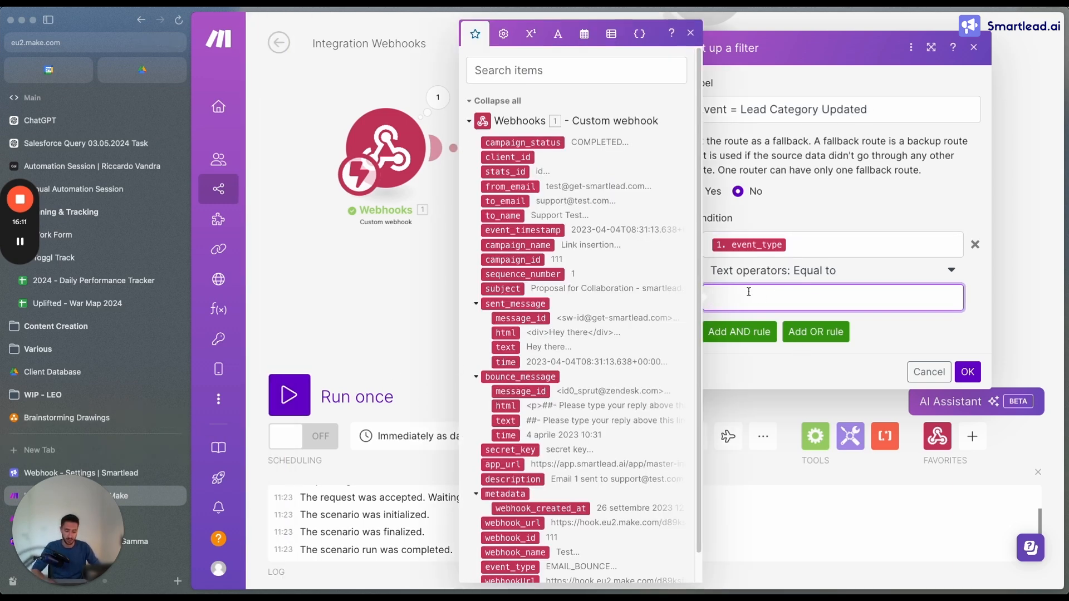
text(LEAD_CATEGORY_UPDATED)
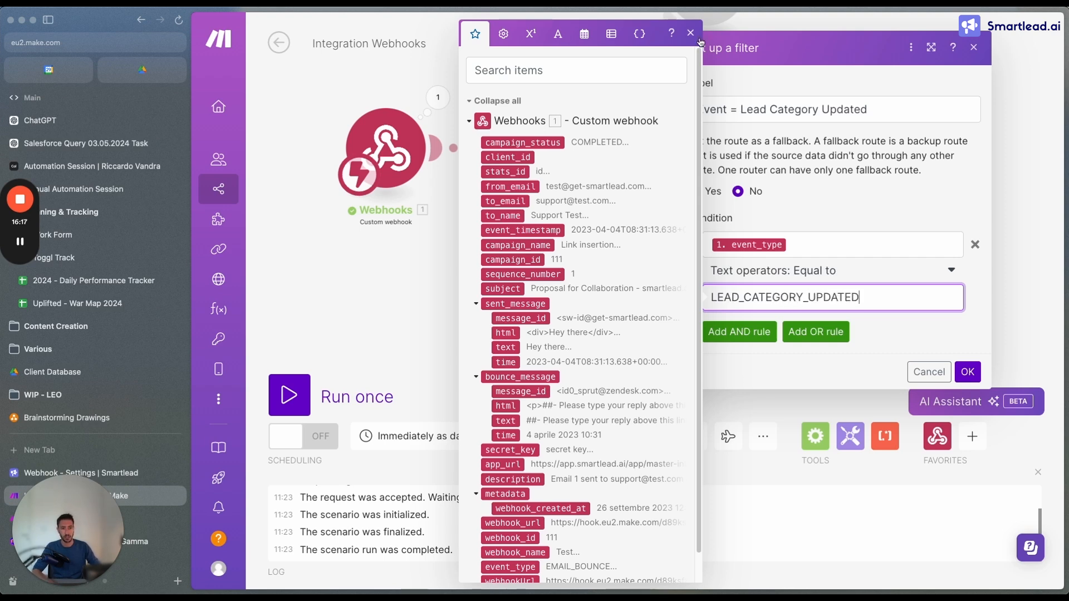
click(699, 41)
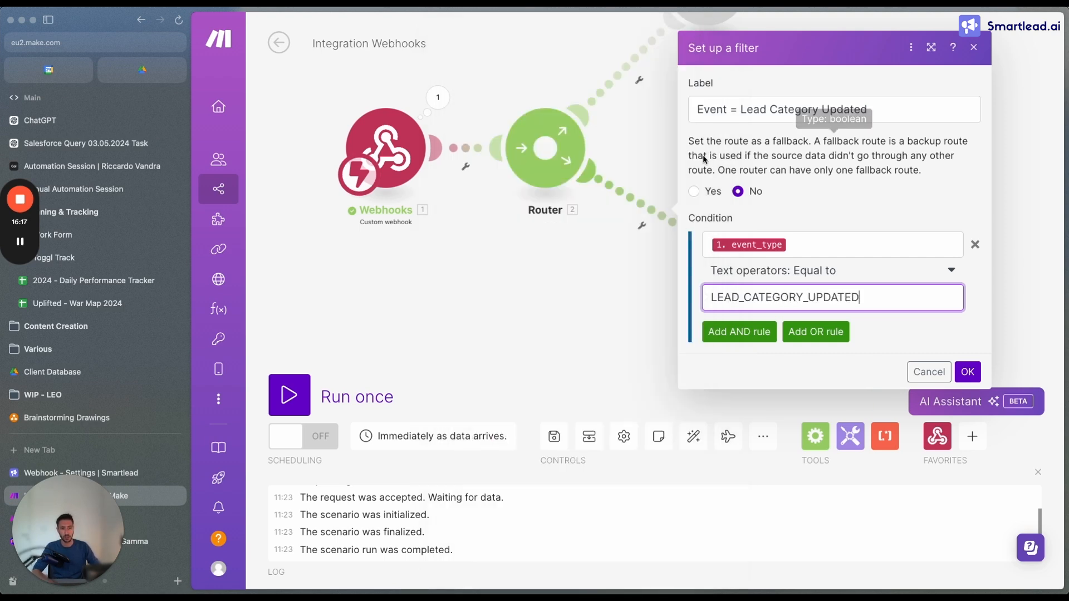
Search for webhook in a new browser tab and open Smartlead's "Webhook Guide Updated" help page
key(super+t)
text(webhook)
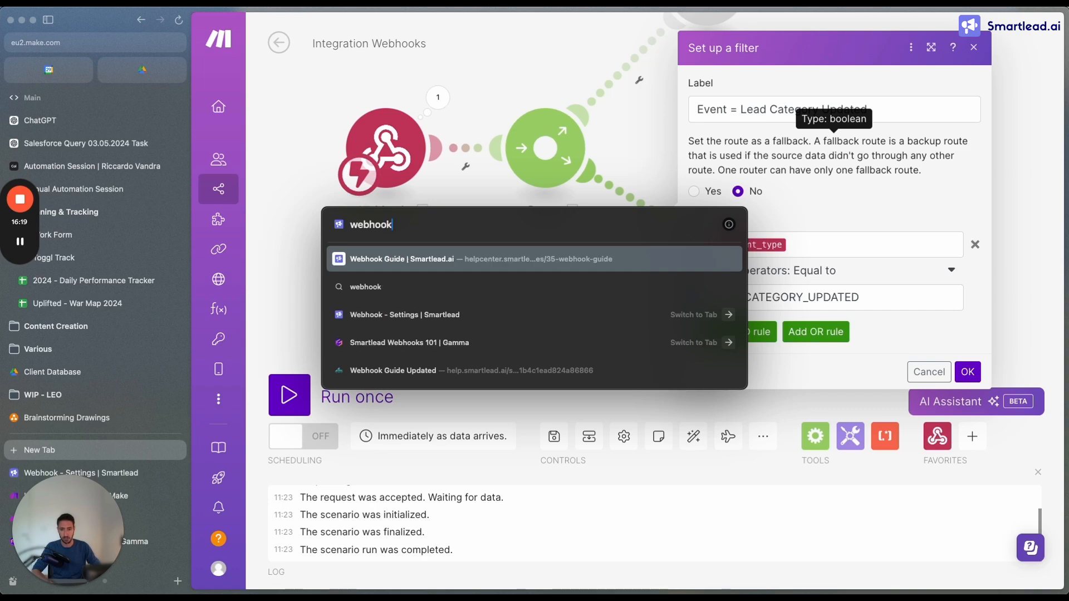
key(Down)
key(Down)
key(Down)
key(Down)
key(Return)
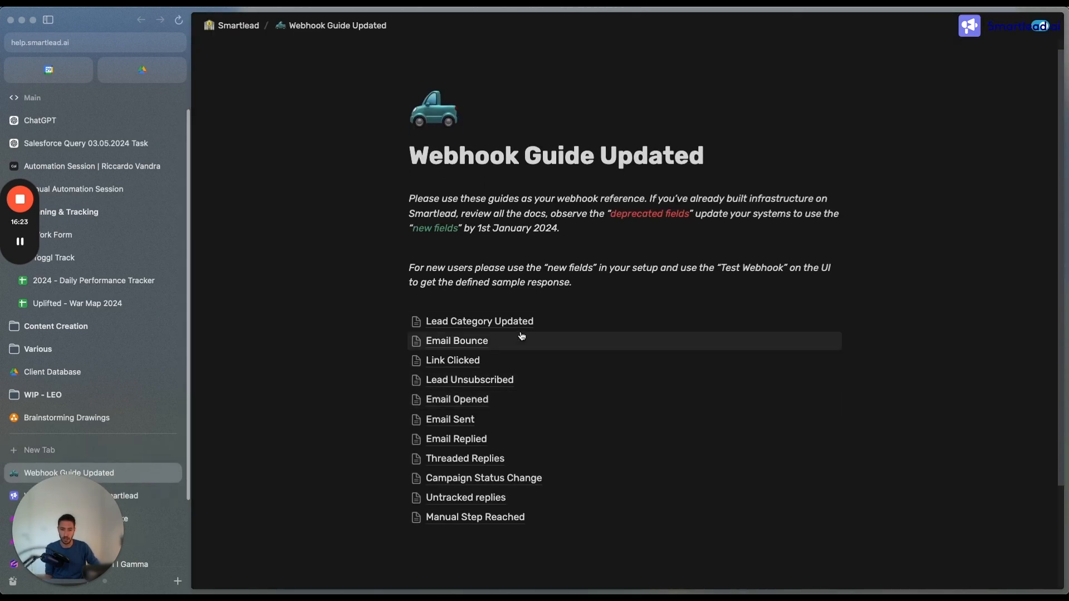
Open the guide's Lead Category Updated page and select the event_type value LEAD_CATEGORY_UPDATED in the response structure
click(521, 322)
scroll(513, 312, down, 3)
scroll(483, 278, up, 3)
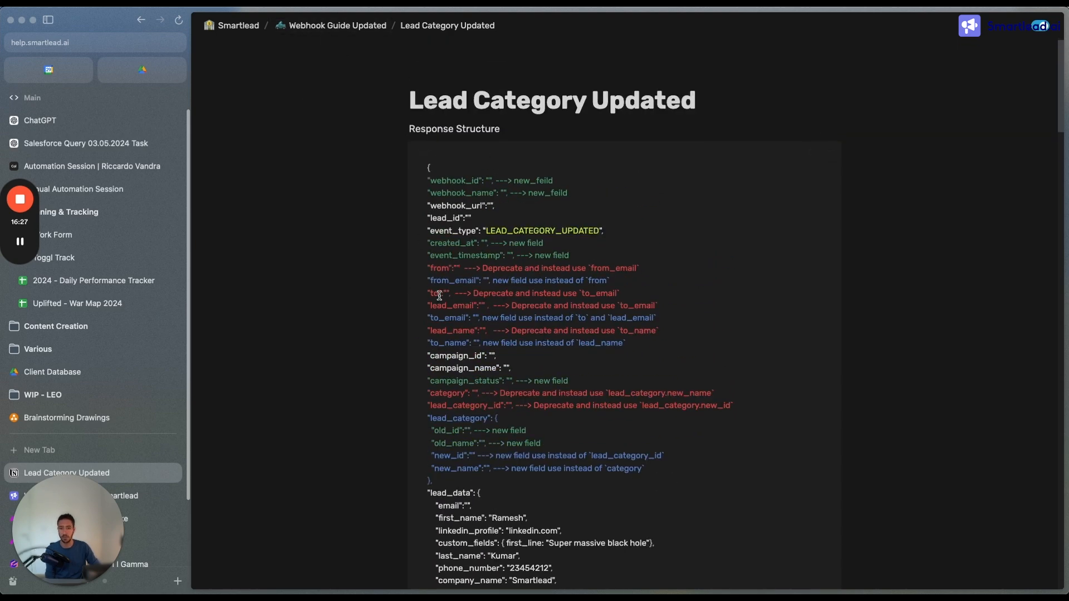
drag(487, 230, 590, 230)
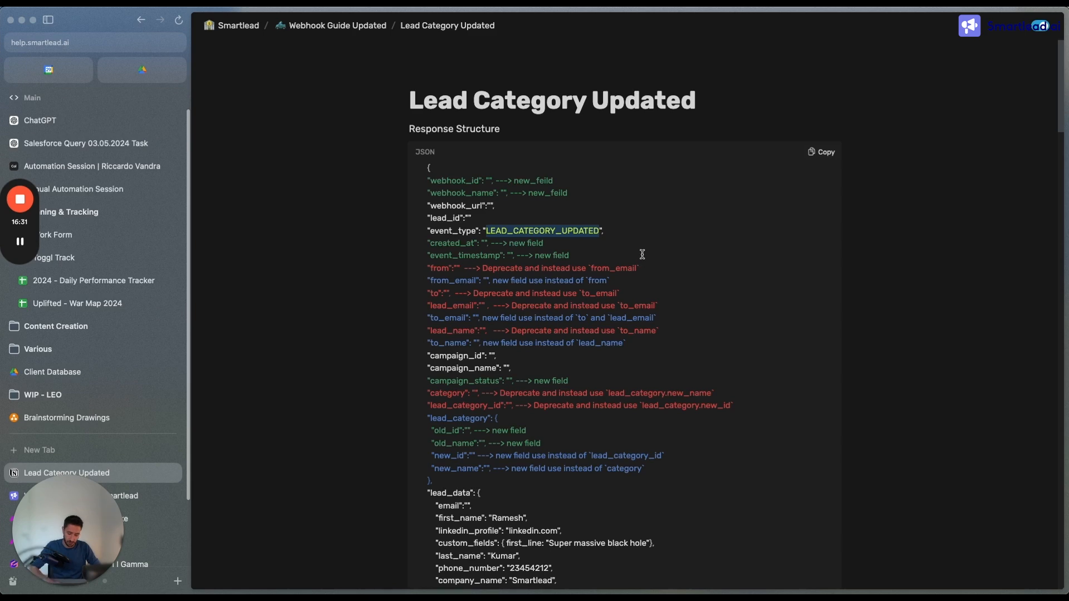
Return to the Integration Webhooks scenario in Make and save the Lead Category Updated filter
click(136, 518)
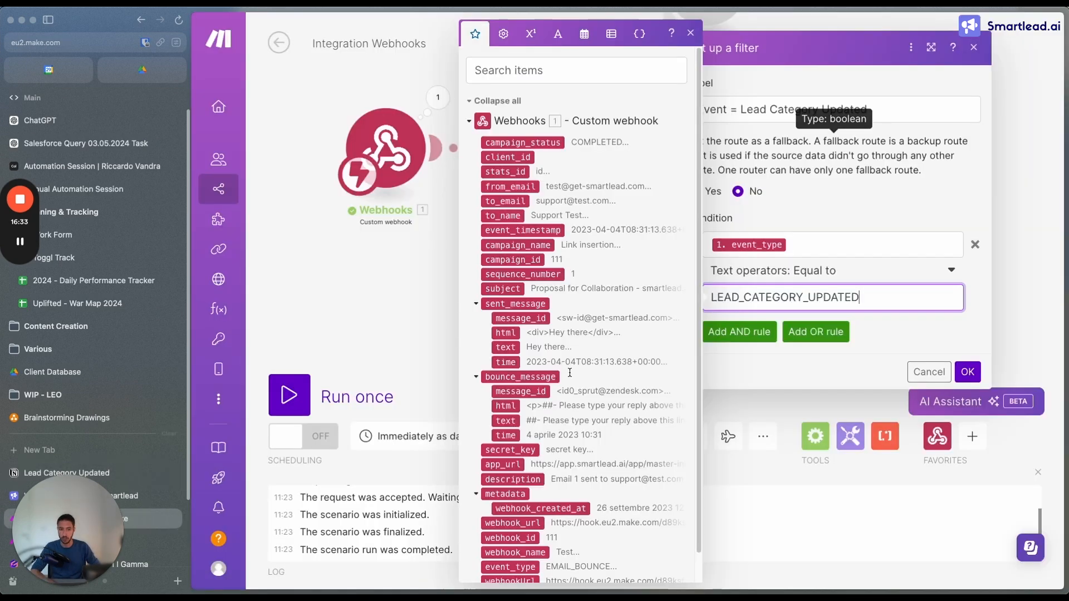
double_click(874, 306)
click(874, 305)
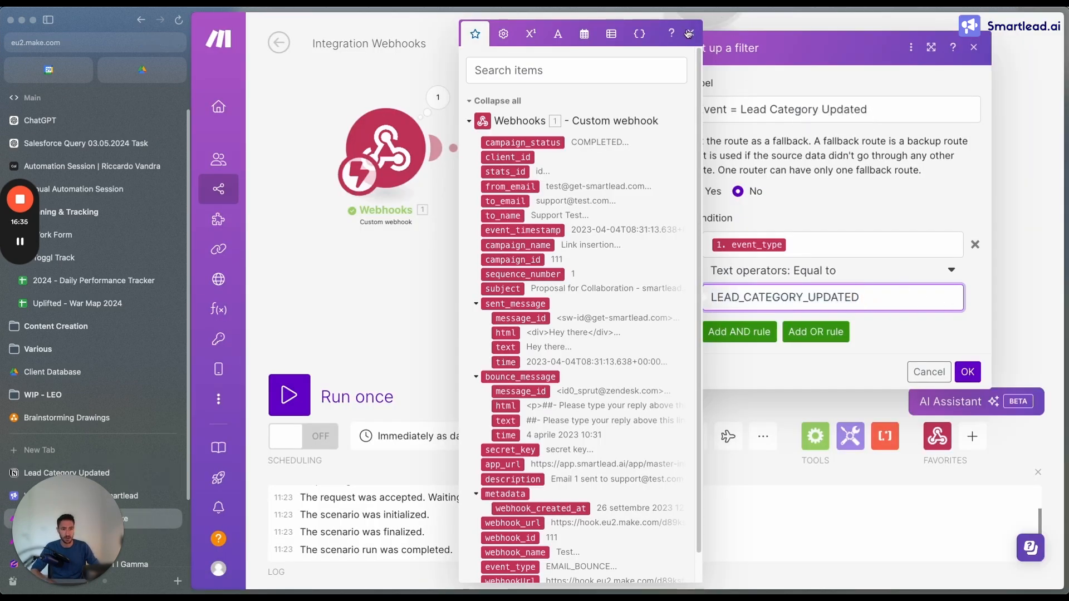
click(689, 34)
click(967, 372)
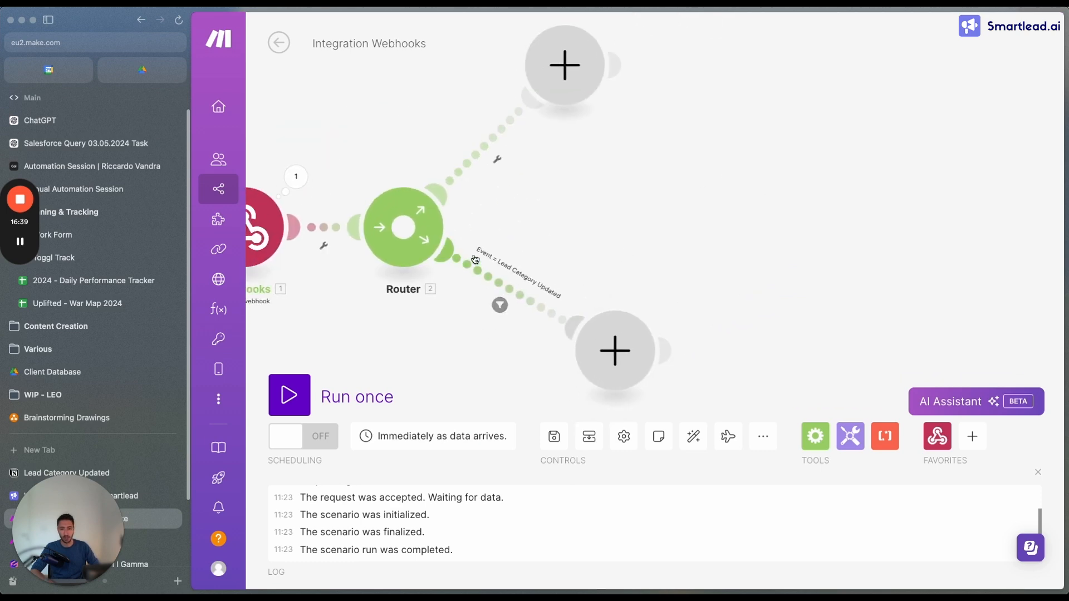
Open a filter on the router's upper route and label it "Event = Email Bounce"
click(501, 287)
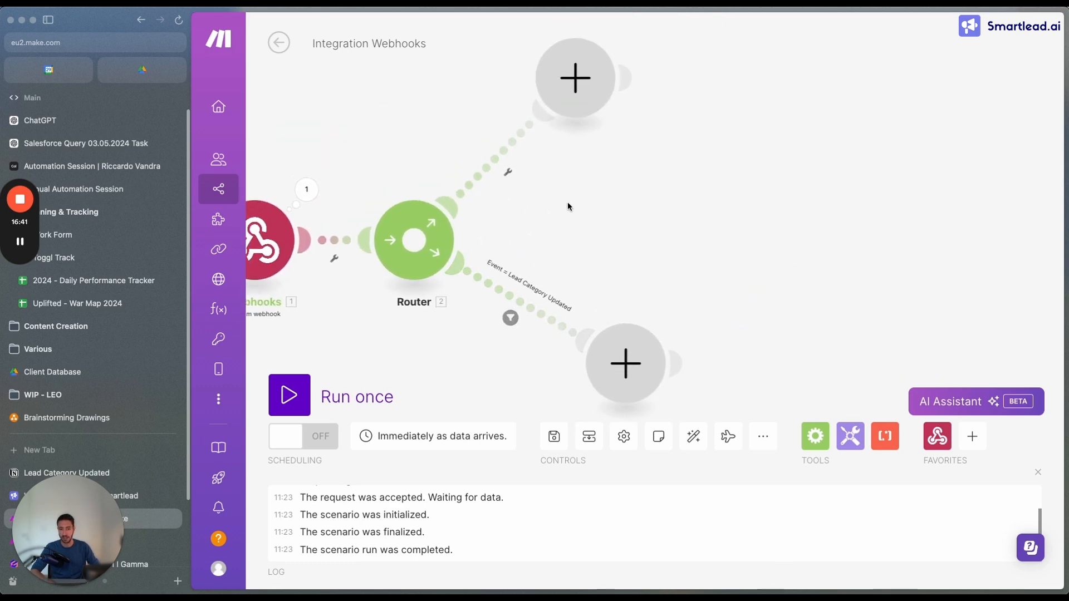
click(618, 108)
text(Ev)
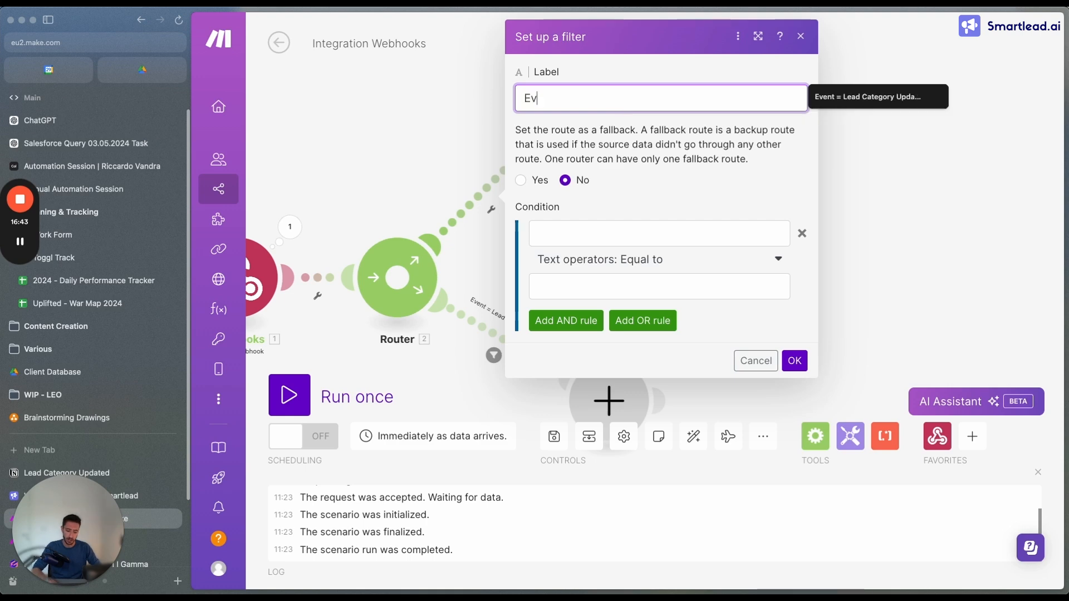
text(ent = Email Bounce)
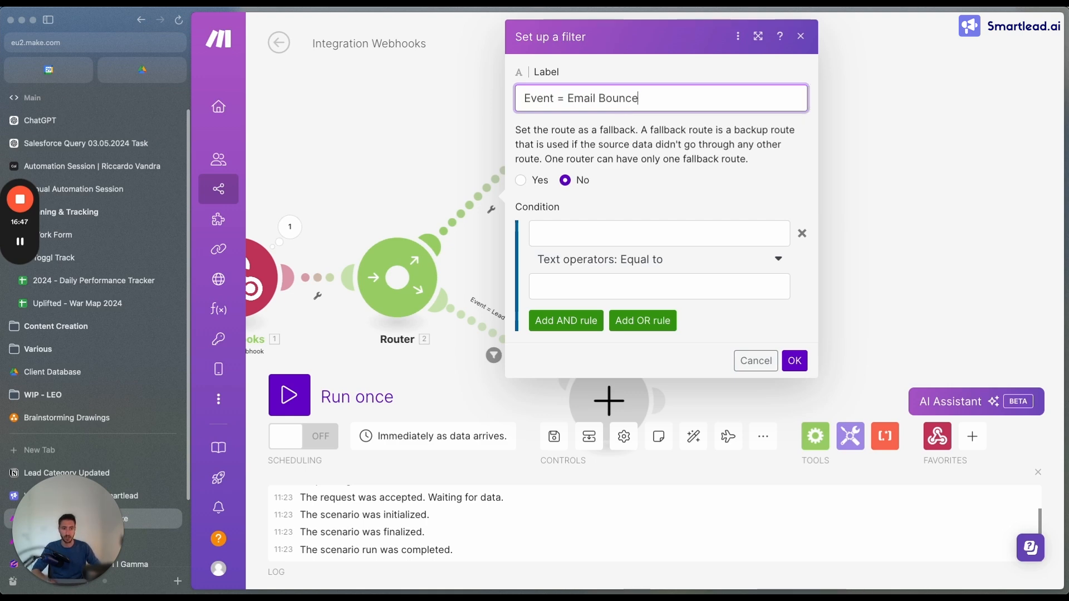
Set the filter condition so that the webhook's event_type equals the text EMAIL_BOUNCE, and save the filter
click(597, 237)
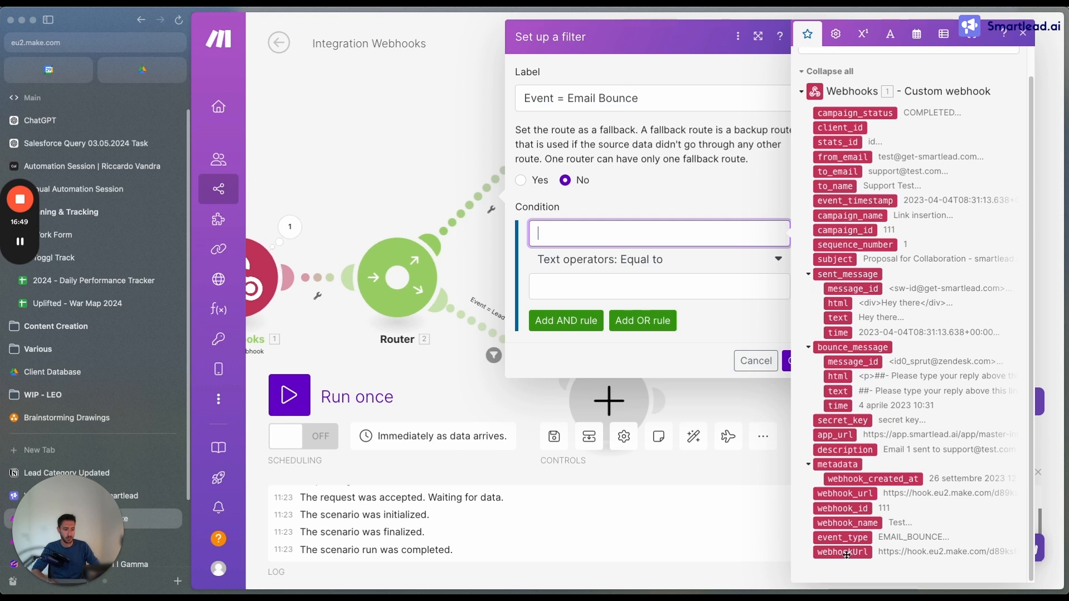
click(852, 538)
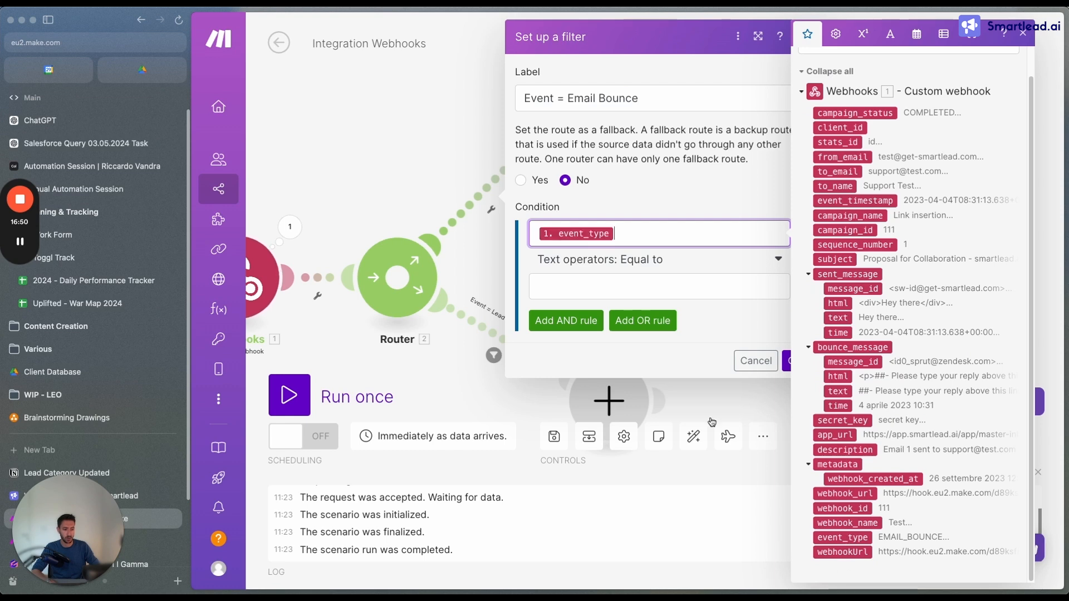
click(606, 290)
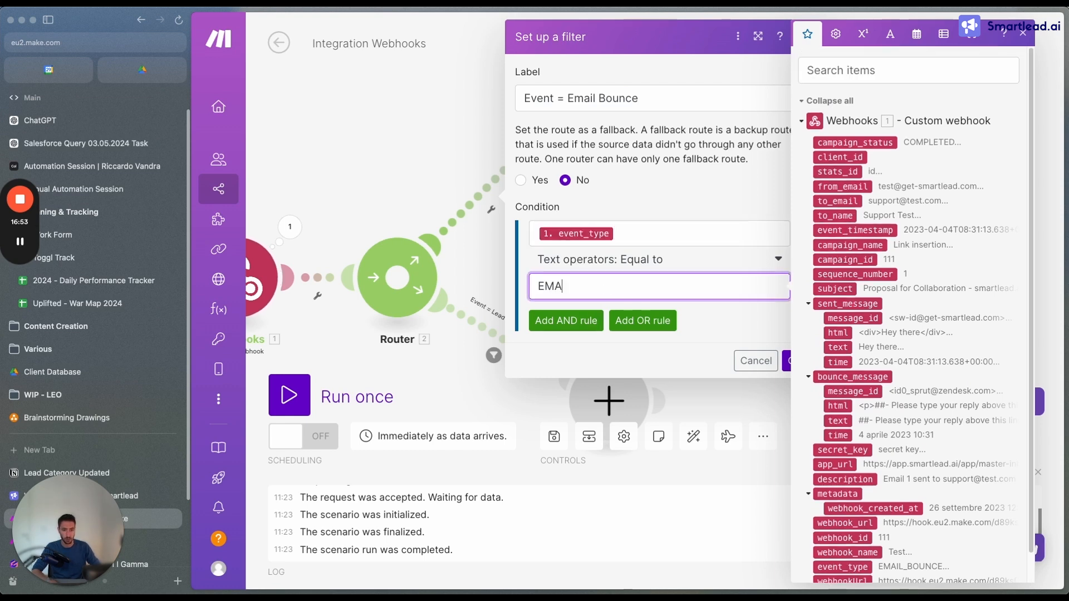
text(EMAIL_BOUNCE)
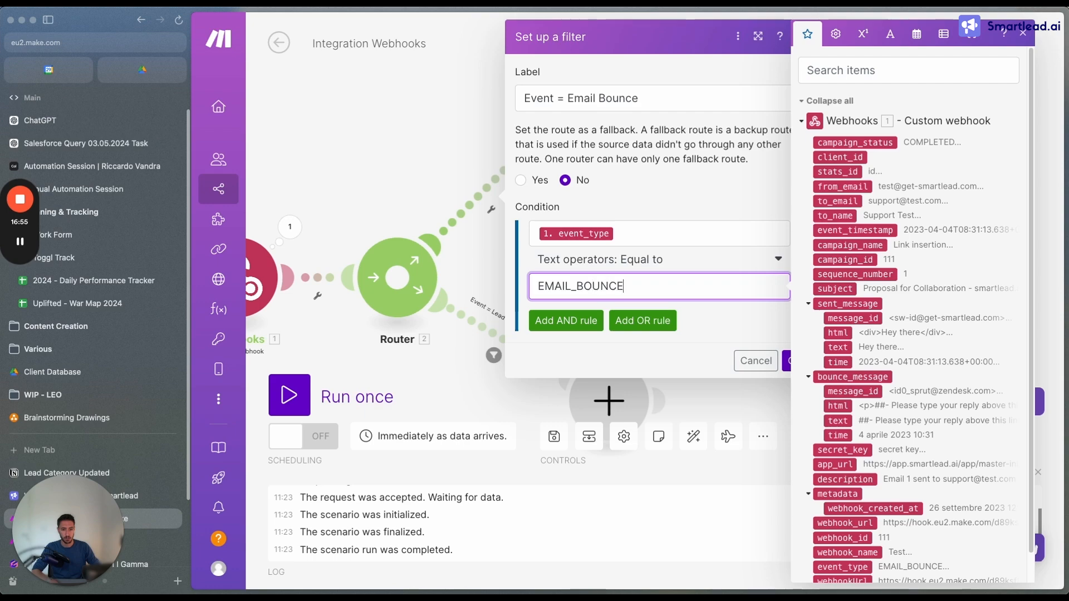
click(797, 361)
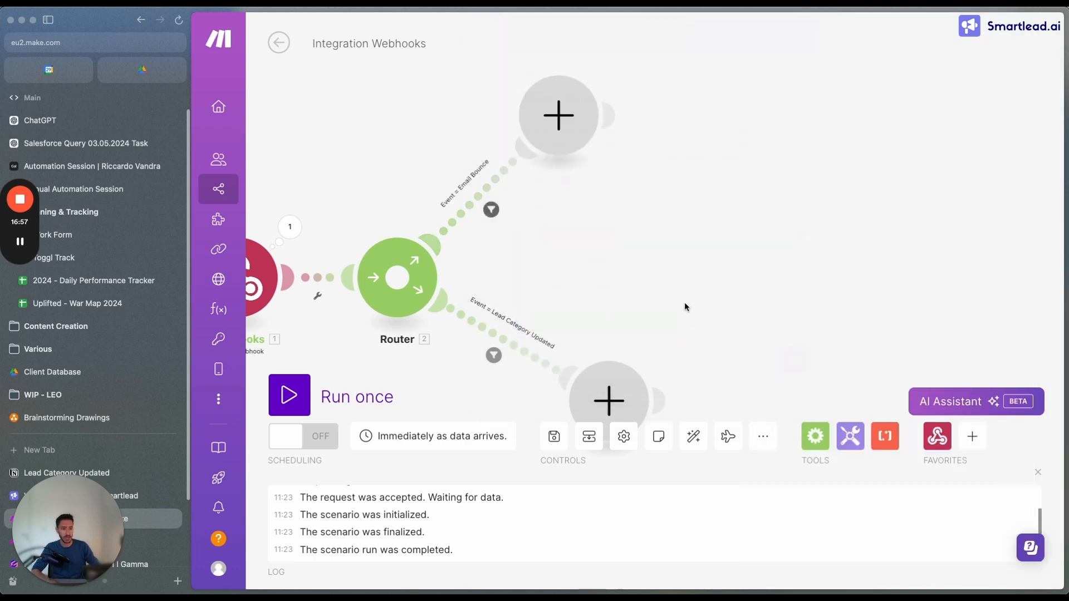
drag(730, 96, 776, 98)
drag(804, 261, 740, 275)
scroll(694, 325, down, 2)
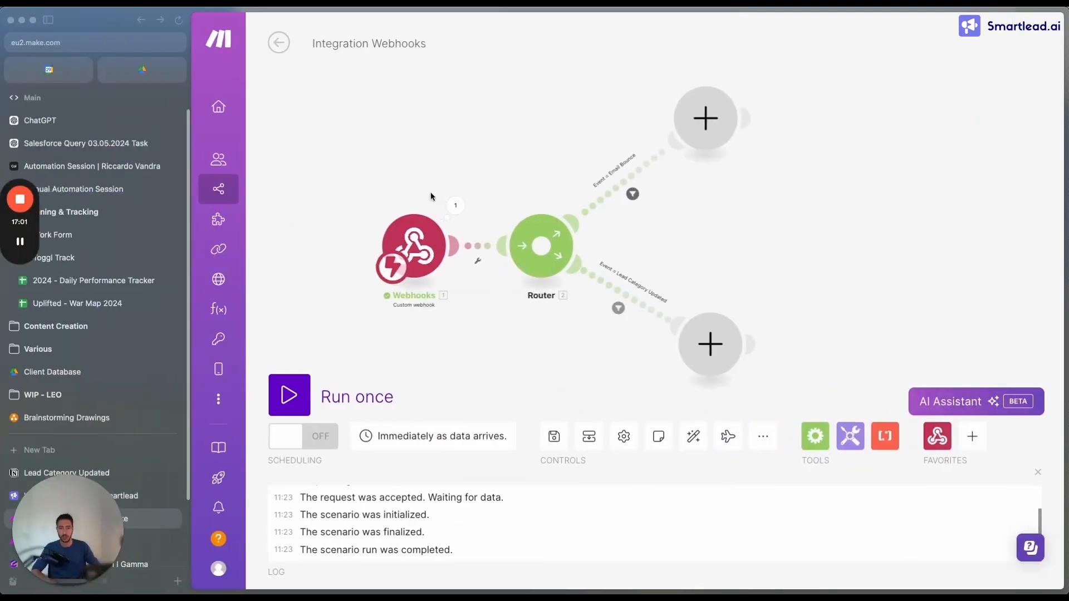
mouse_move(322, 83)
mouse_down()
mouse_move(646, 257)
mouse_move(412, 72)
mouse_move(334, 73)
mouse_up()
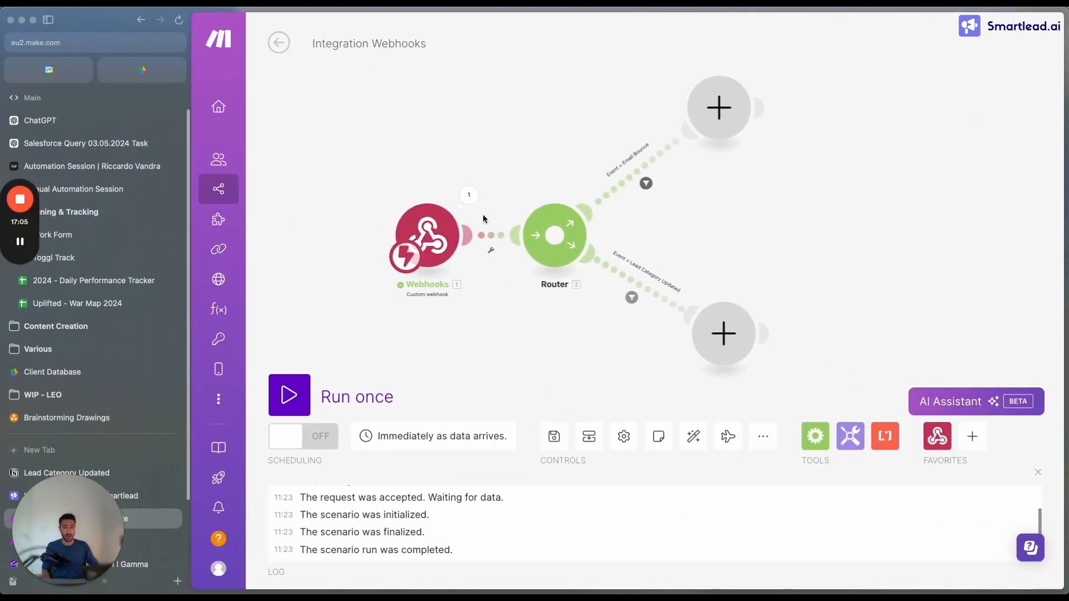
drag(836, 255, 830, 220)
drag(612, 294, 556, 291)
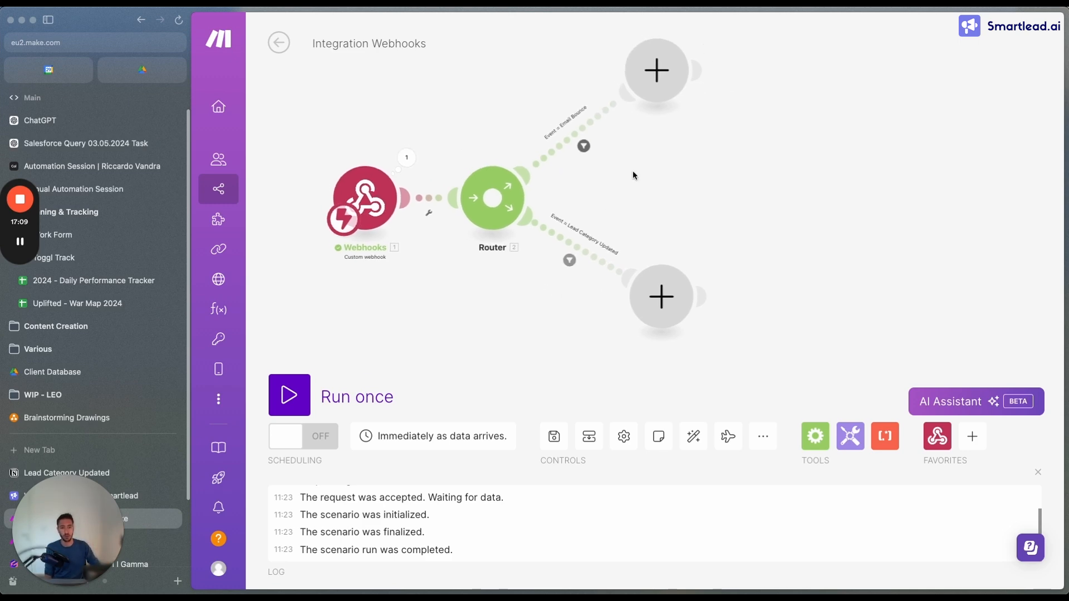
drag(639, 176, 657, 222)
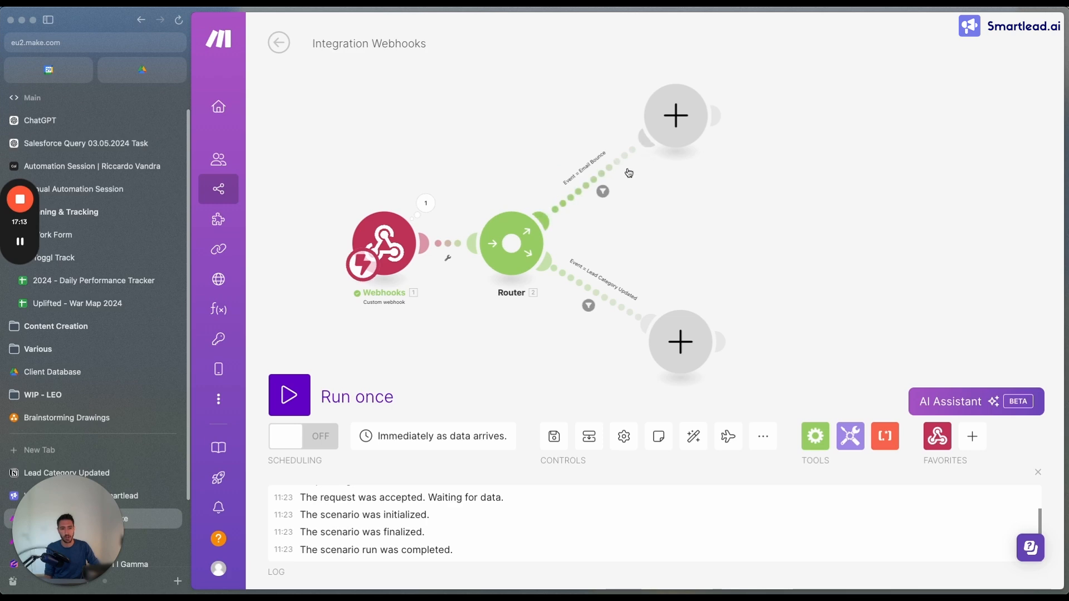
drag(694, 251, 665, 230)
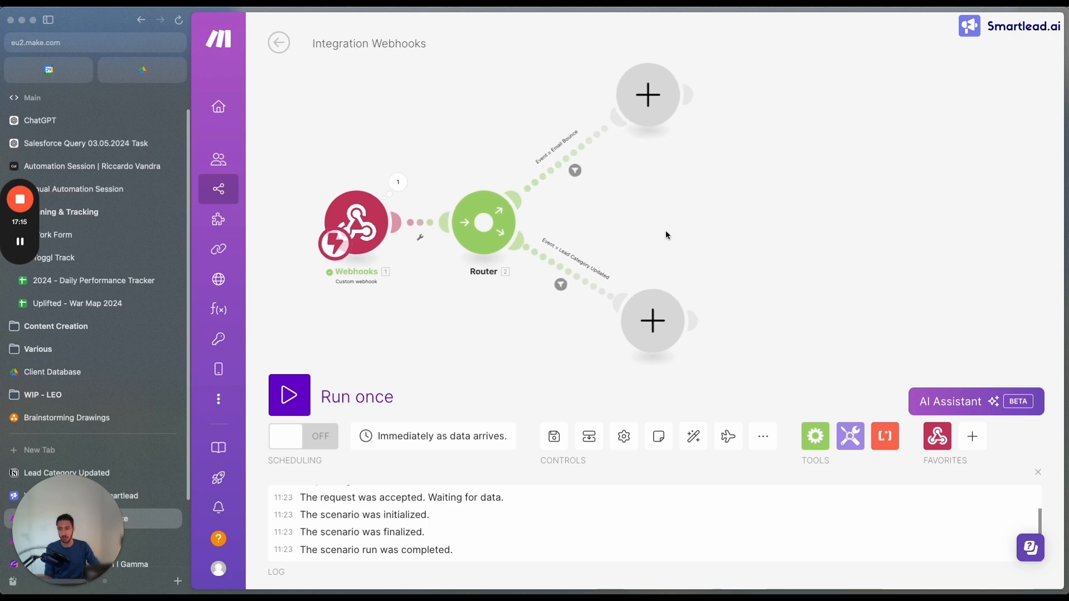
Add an HTTP "Make a request" module at the end of the Lead Category Updated route
click(638, 318)
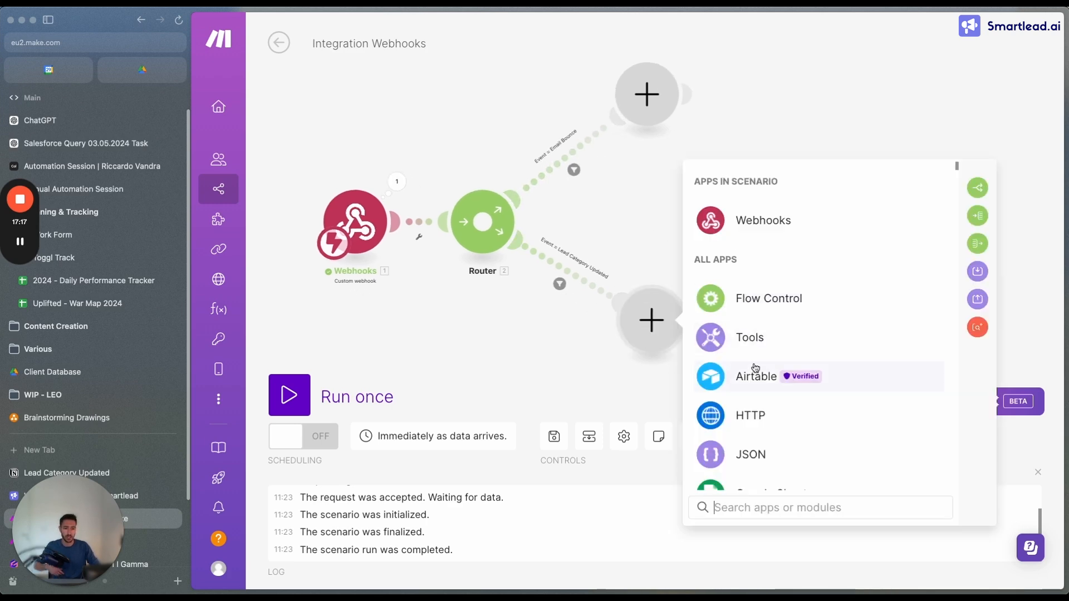
click(753, 415)
scroll(781, 383, down, 2)
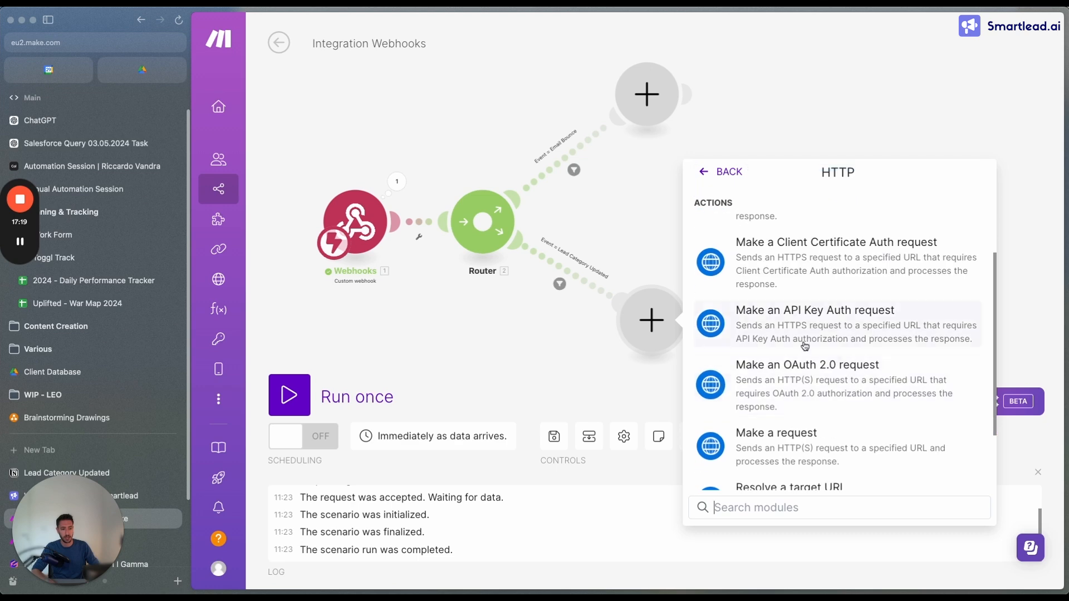
click(801, 446)
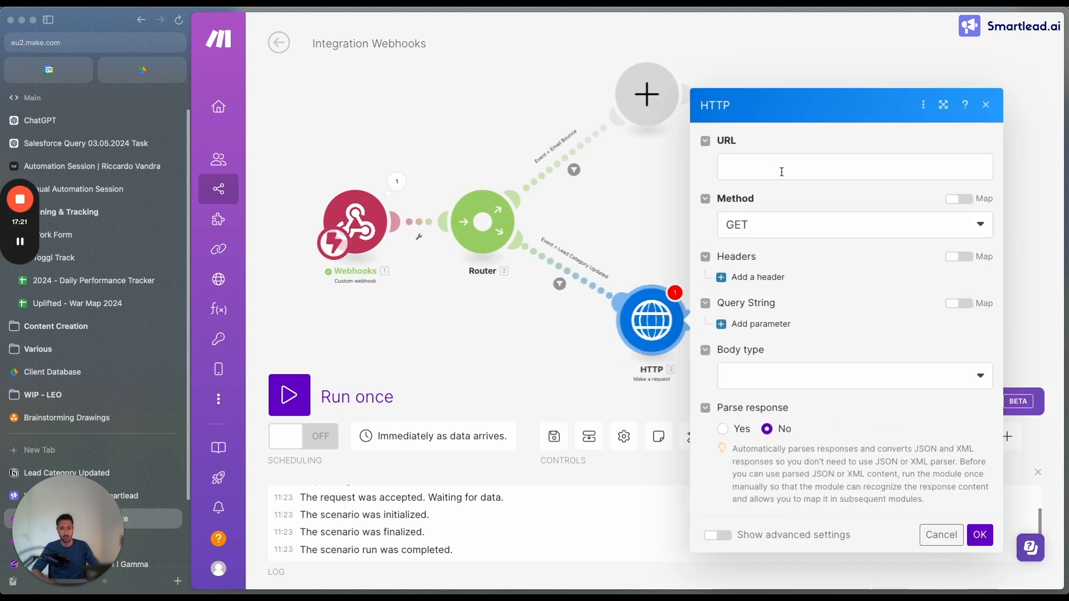
Copy the custom webhook's address from the Lead Category Updated scenario and paste it as the HTTP request's URL
click(152, 542)
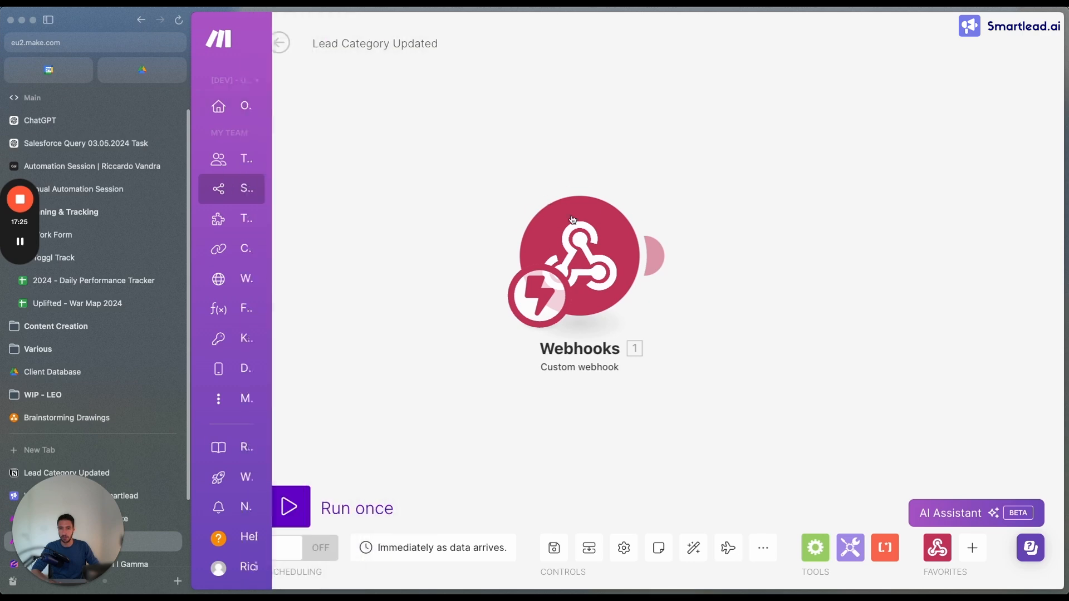
click(587, 349)
key(ctrl+Tab)
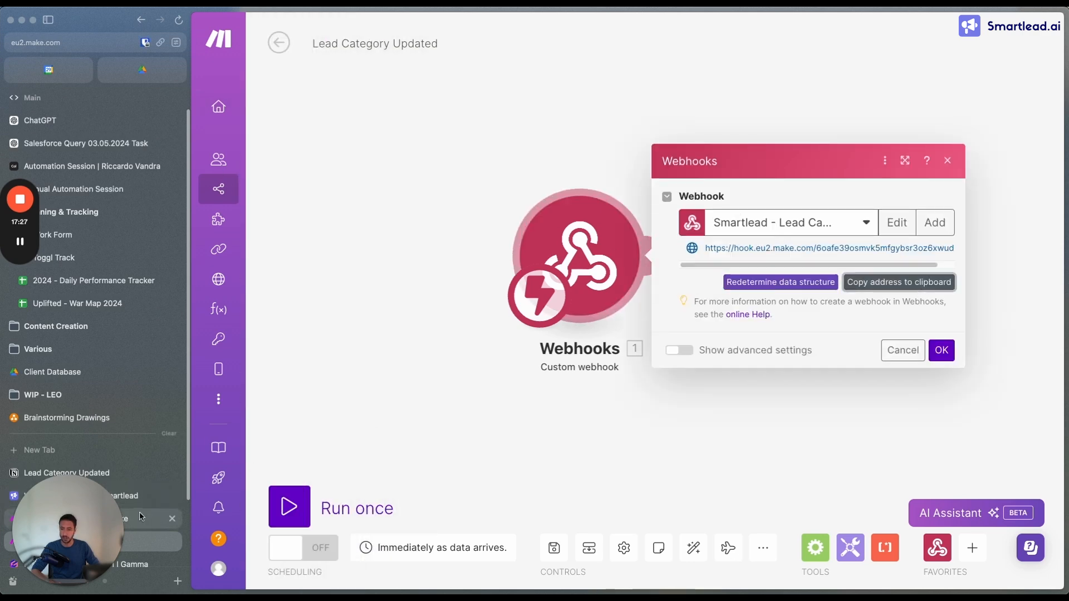
click(762, 174)
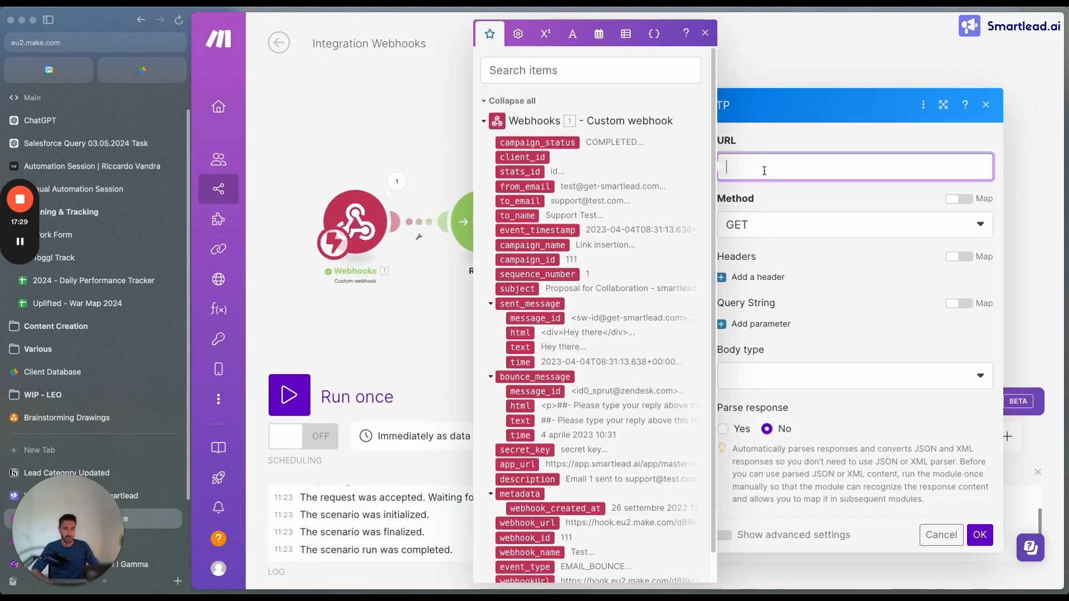
Set the HTTP request's method to POST, body type to Raw and content type to JSON (application/json)
click(782, 241)
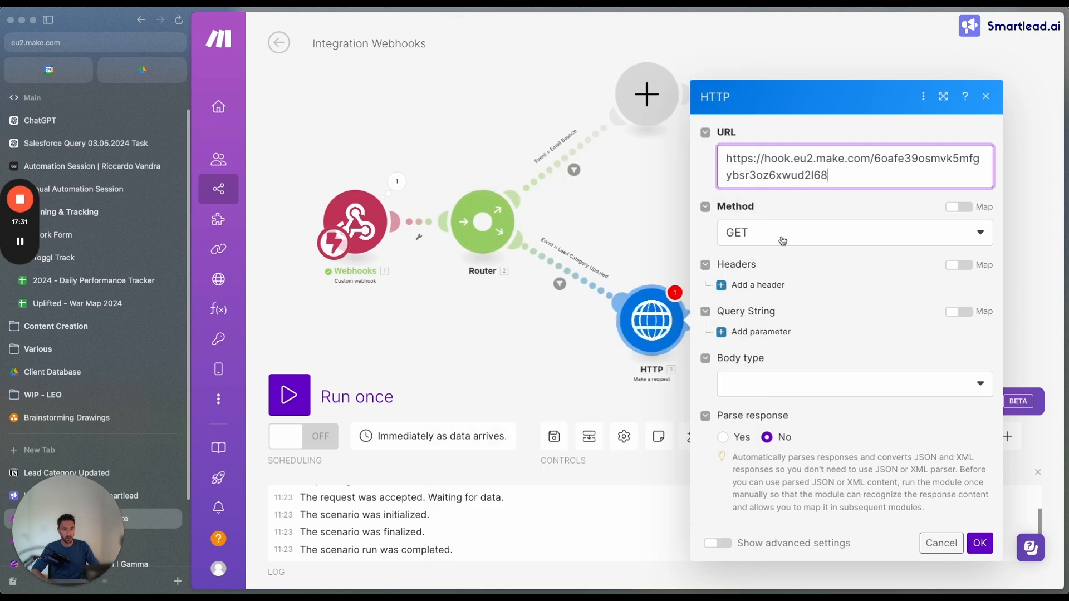
click(774, 237)
click(759, 306)
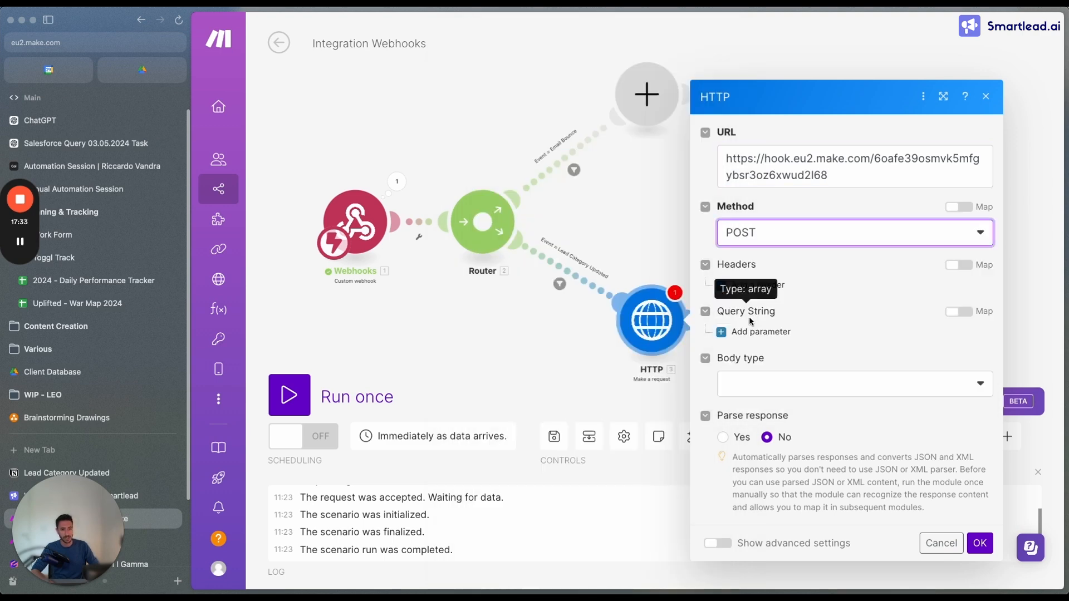
click(754, 393)
click(757, 431)
click(757, 384)
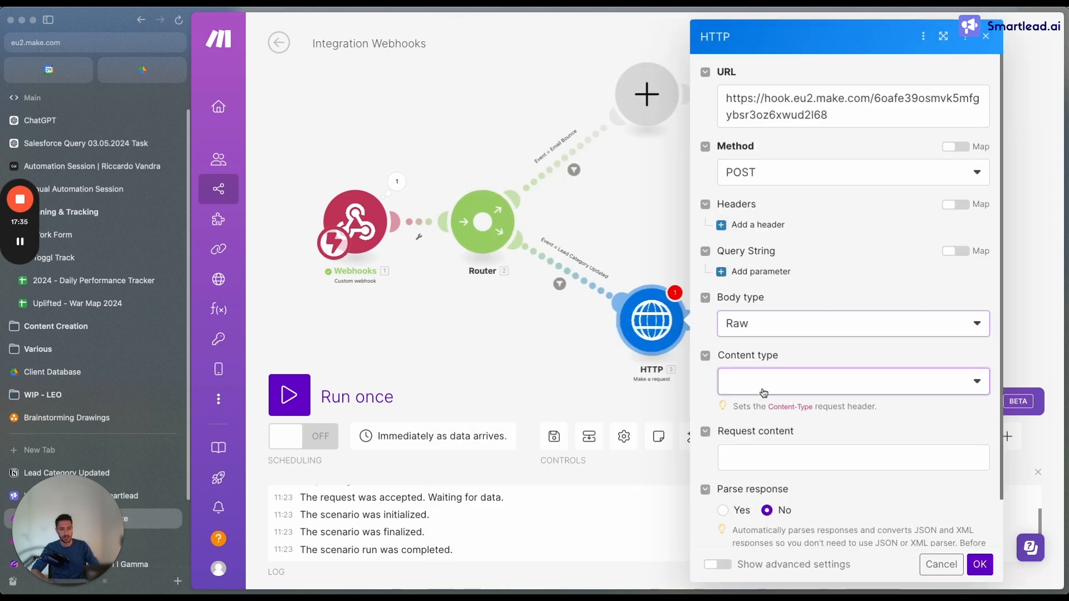
click(780, 454)
Turn on response parsing and enter an empty pair of curly braces on separate lines as the request content
click(763, 452)
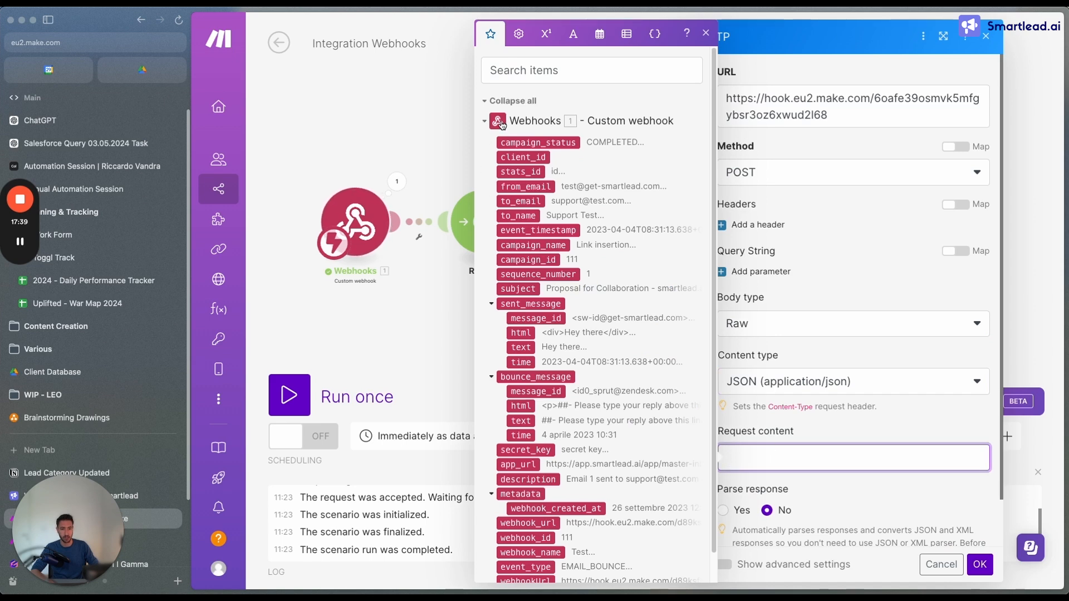
click(708, 35)
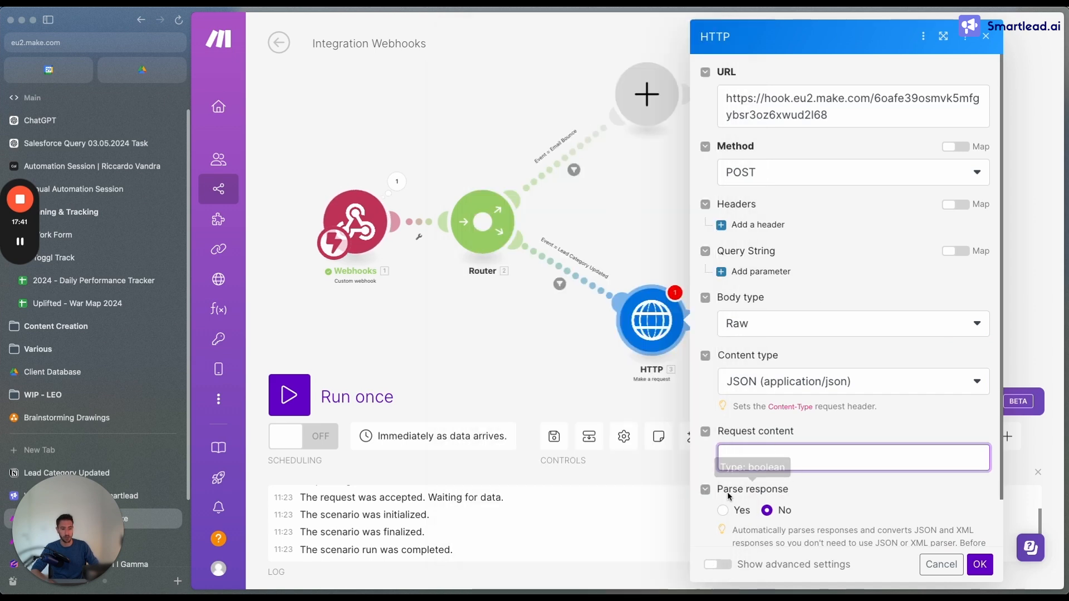
click(722, 510)
scroll(780, 425, down, 1)
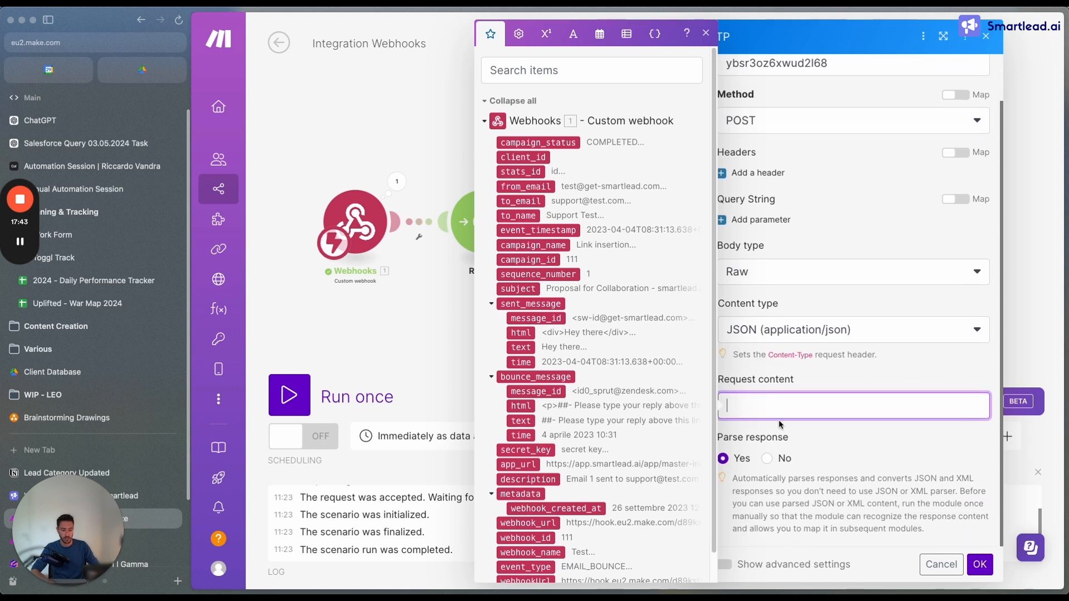
key(Return)
key(Return)
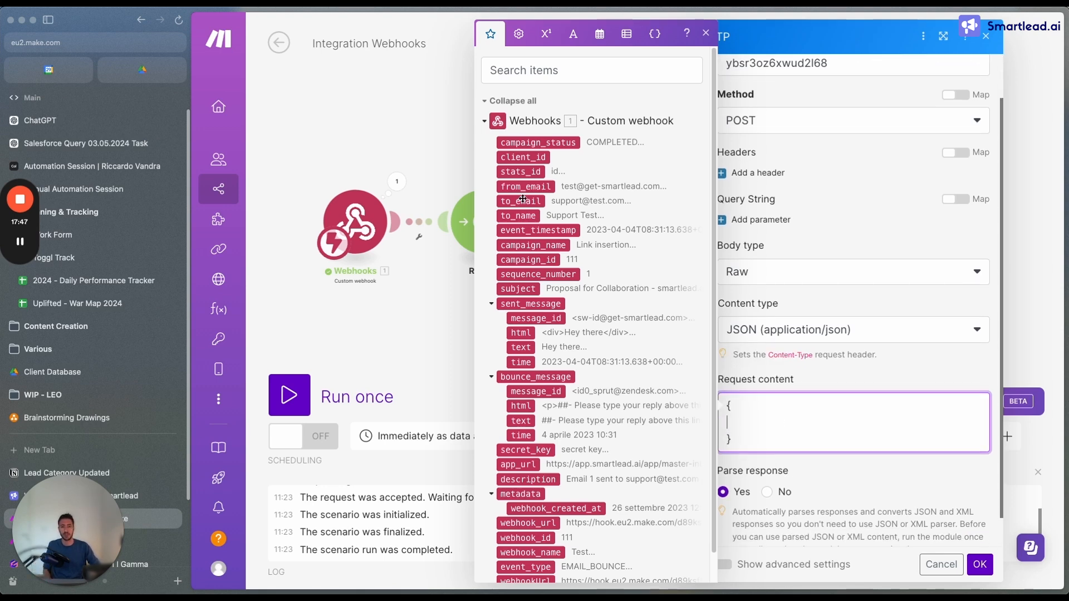
scroll(566, 434, down, 1)
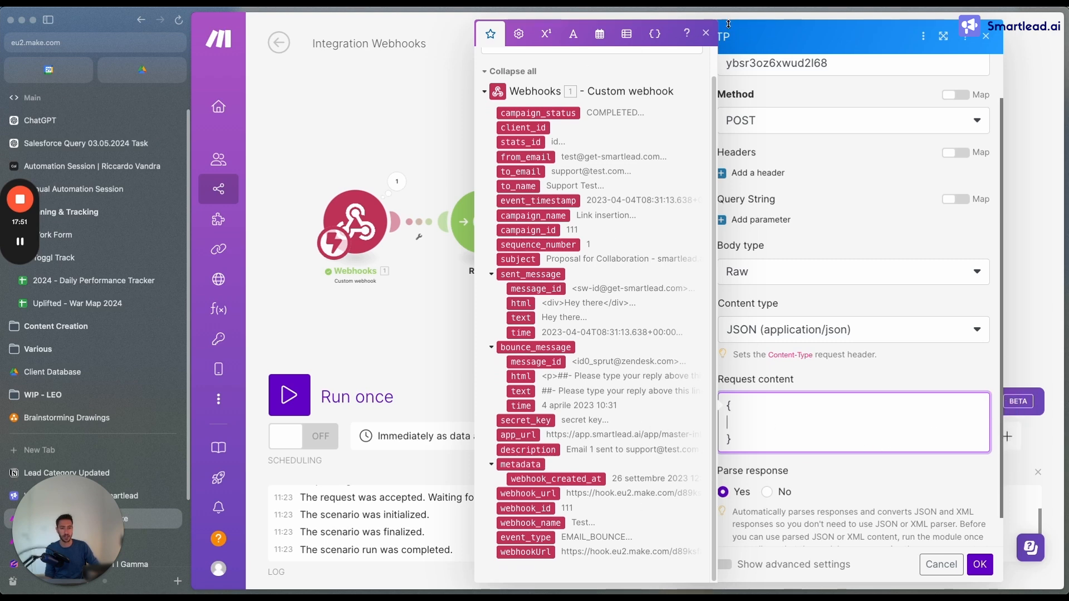
click(706, 34)
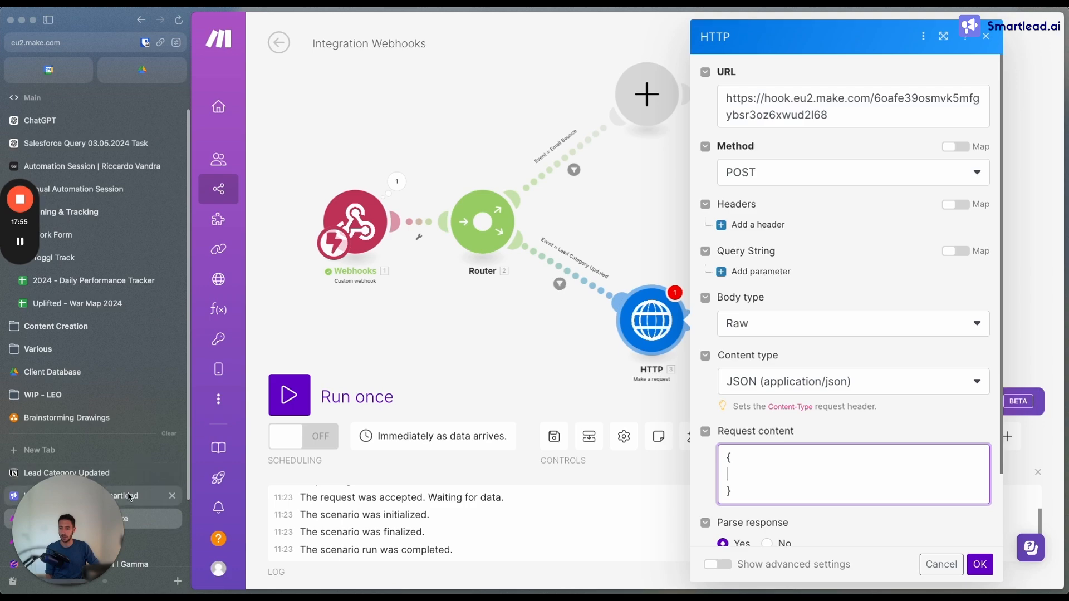
Switch to the Gamma presentation and review the diagrams comparing separate client level webhooks with a single one for several event types
click(139, 558)
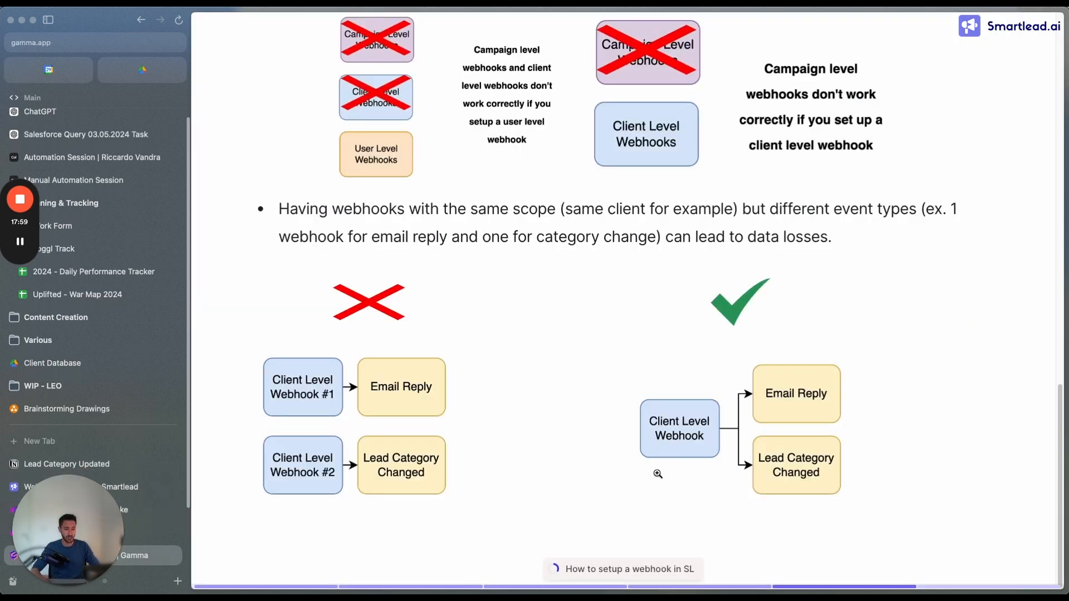
click(612, 494)
click(612, 498)
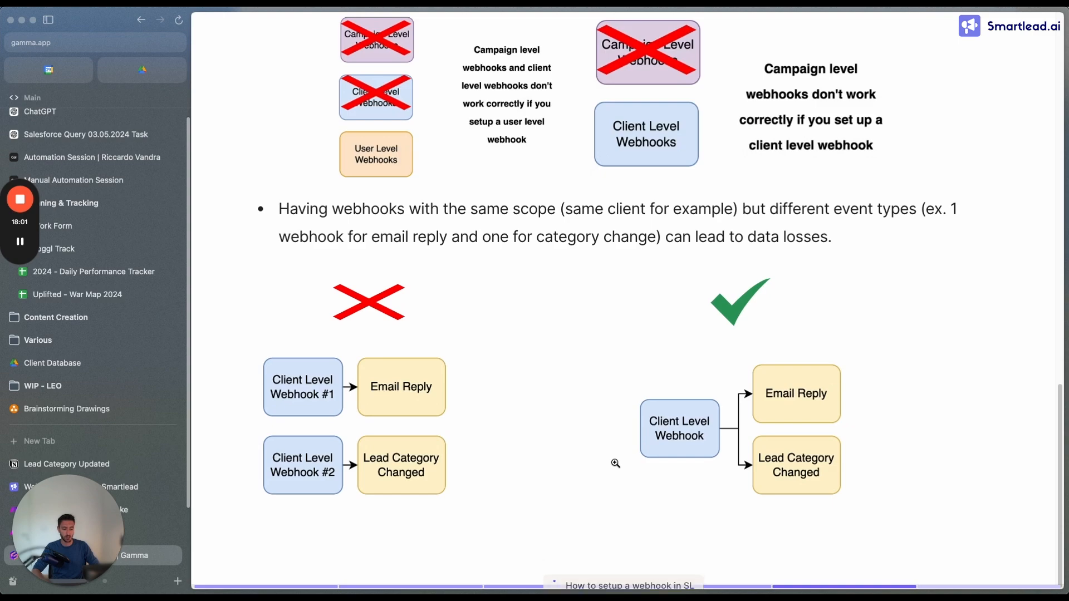